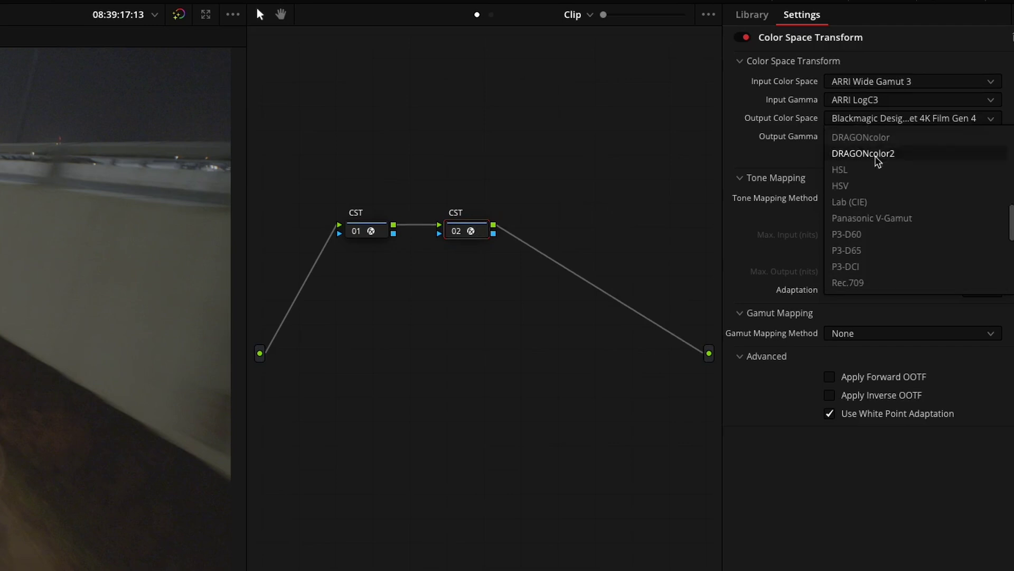
# - Set the second Color Space Transform node's output color space to Rec.709 and its output gamma to Rec.709
pyautogui.click(867, 283)
pyautogui.click(867, 137)
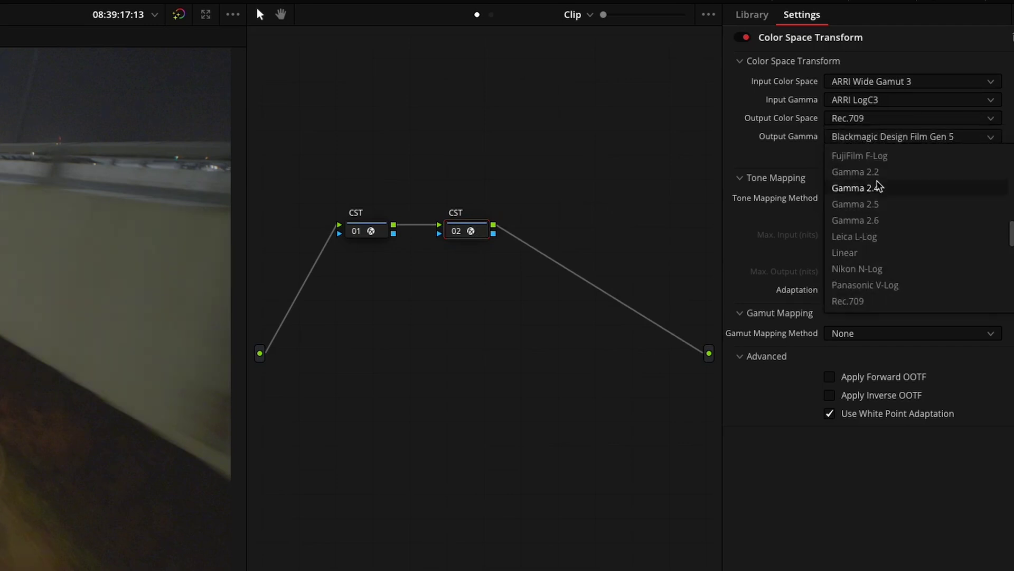
pyautogui.click(848, 301)
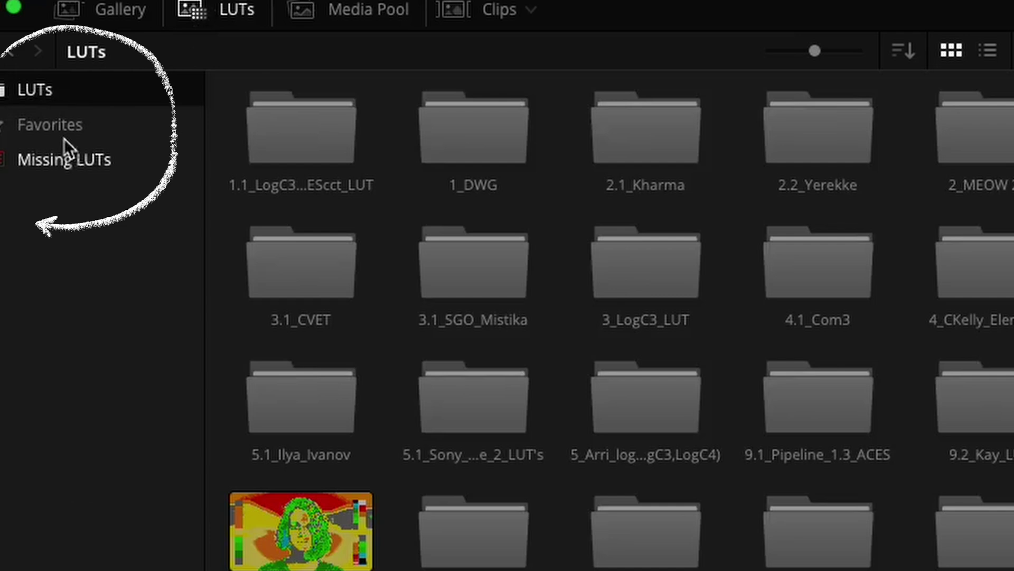
# - Look through the Favorites and Missing LUTs collections in the LUT browser
pyautogui.click(61, 131)
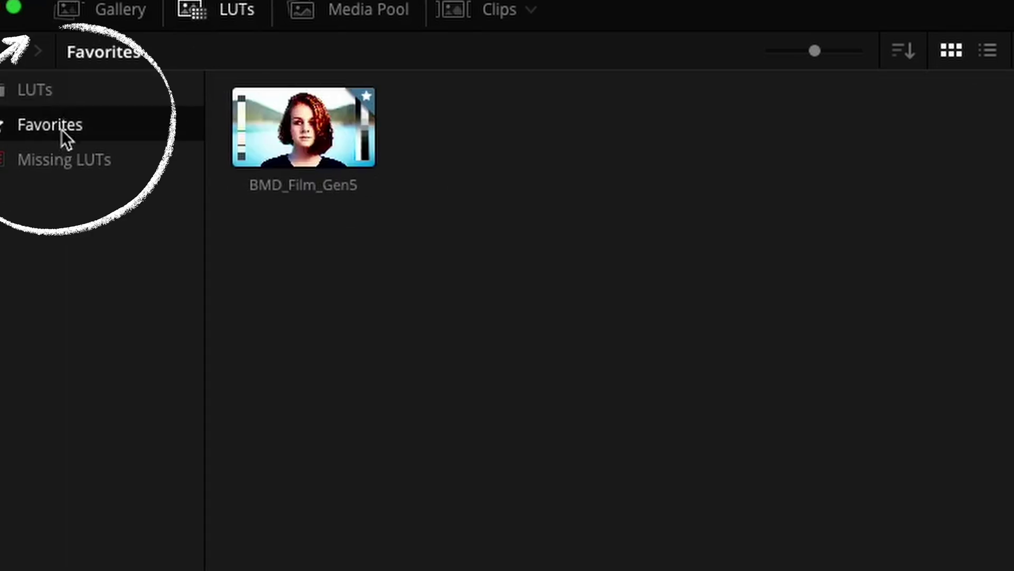
pyautogui.click(53, 159)
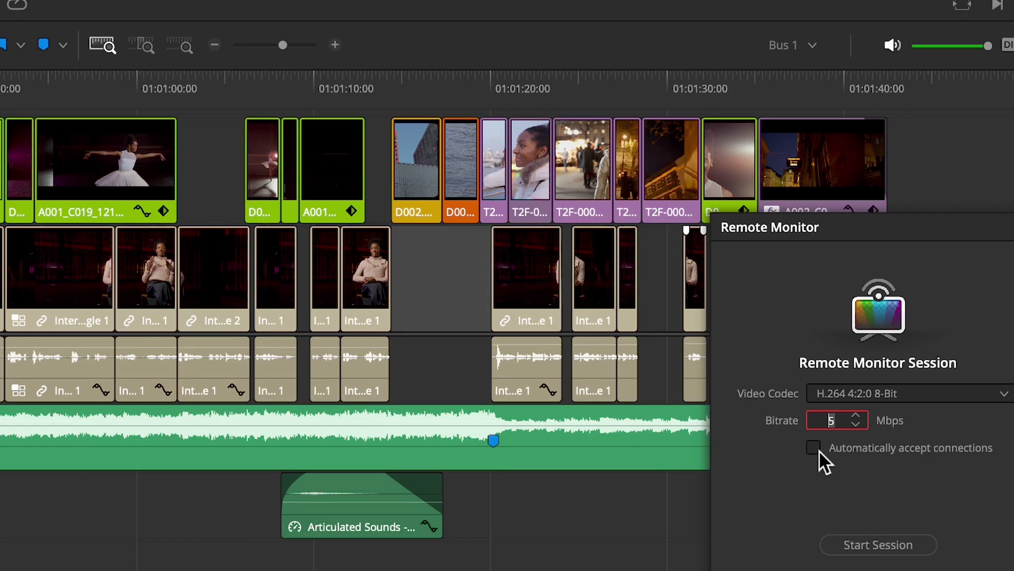
# - Enable automatic acceptance of connections and start the remote monitor session
pyautogui.click(817, 448)
pyautogui.click(931, 540)
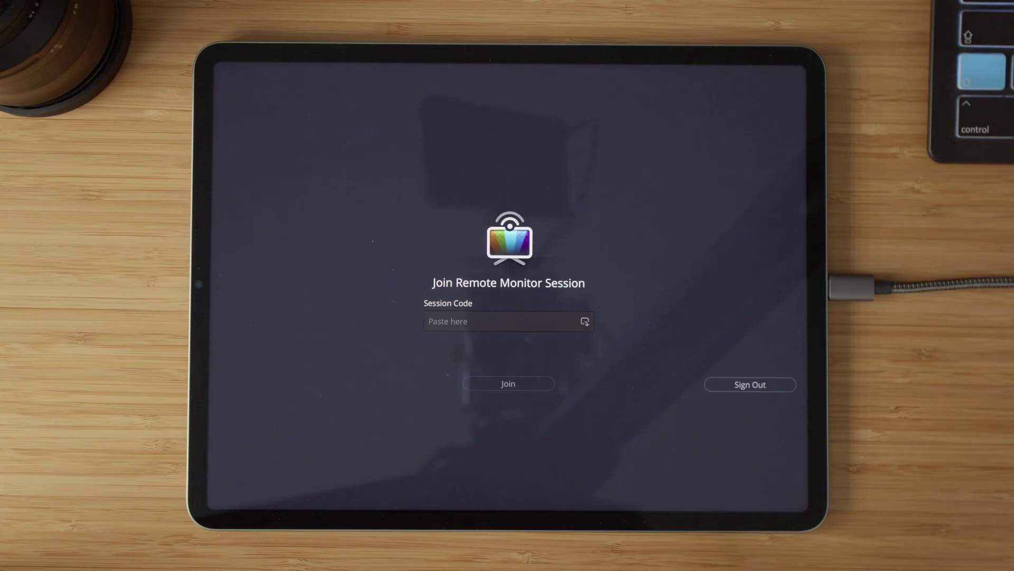
# - On the tablet, paste the session code to join the remote monitor session
pyautogui.click(455, 174)
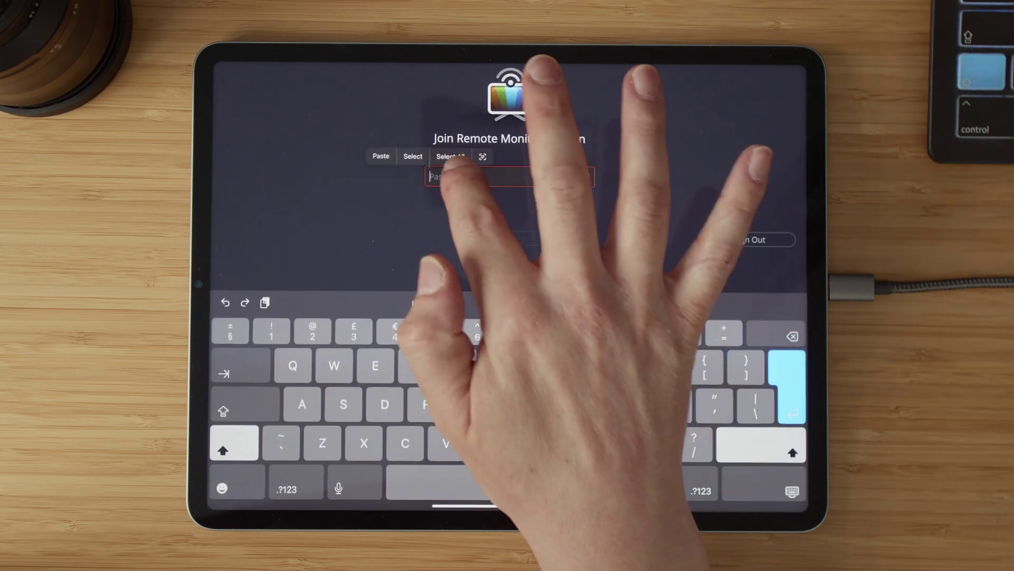
pyautogui.click(380, 156)
pyautogui.click(787, 386)
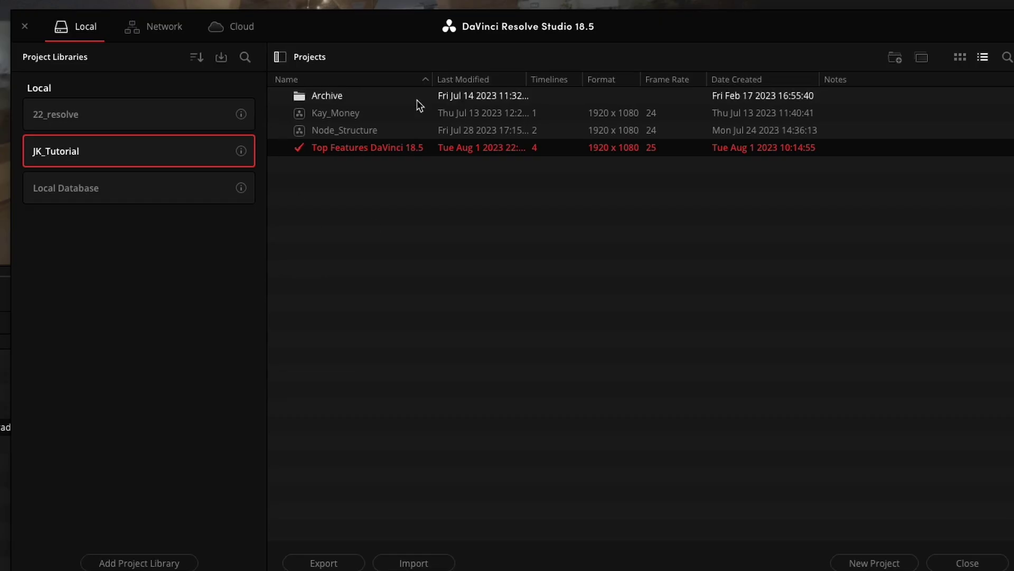
# - Load an earlier backup of the Top Features DaVinci 18.5 project as a separate project and widen the project list's Name column
pyautogui.rightClick(356, 152)
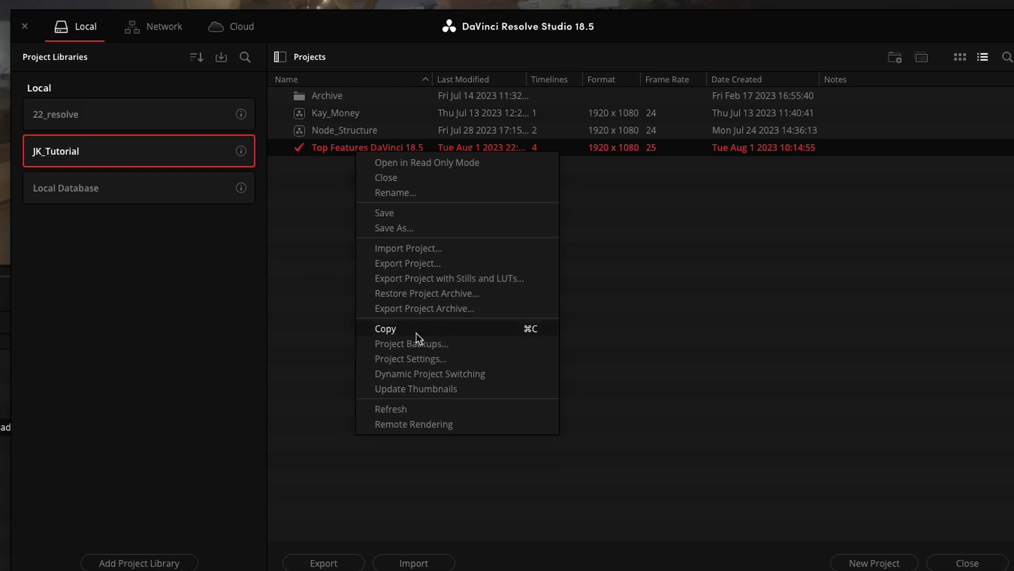
pyautogui.click(471, 347)
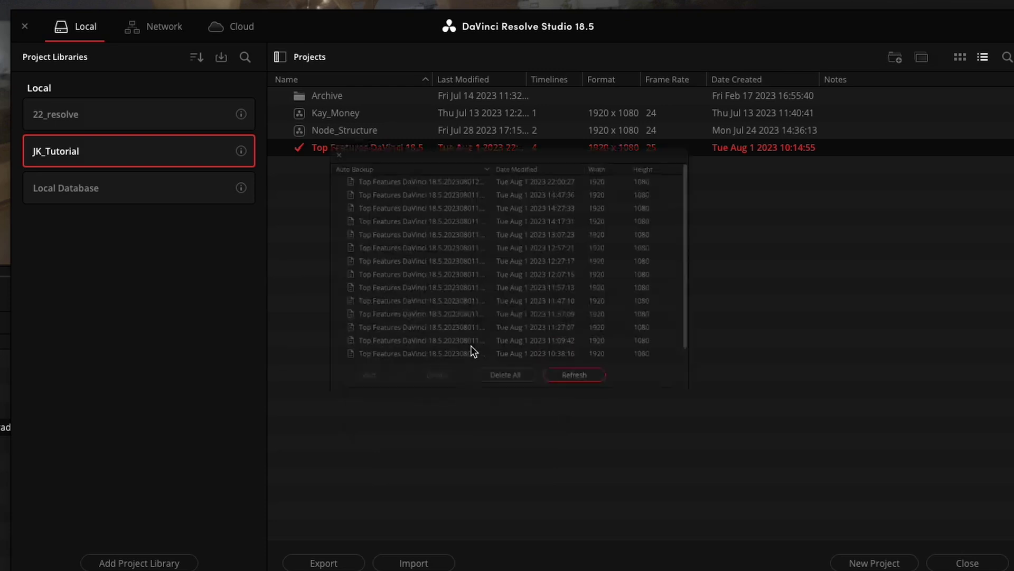
pyautogui.click(407, 311)
pyautogui.click(335, 407)
pyautogui.click(618, 279)
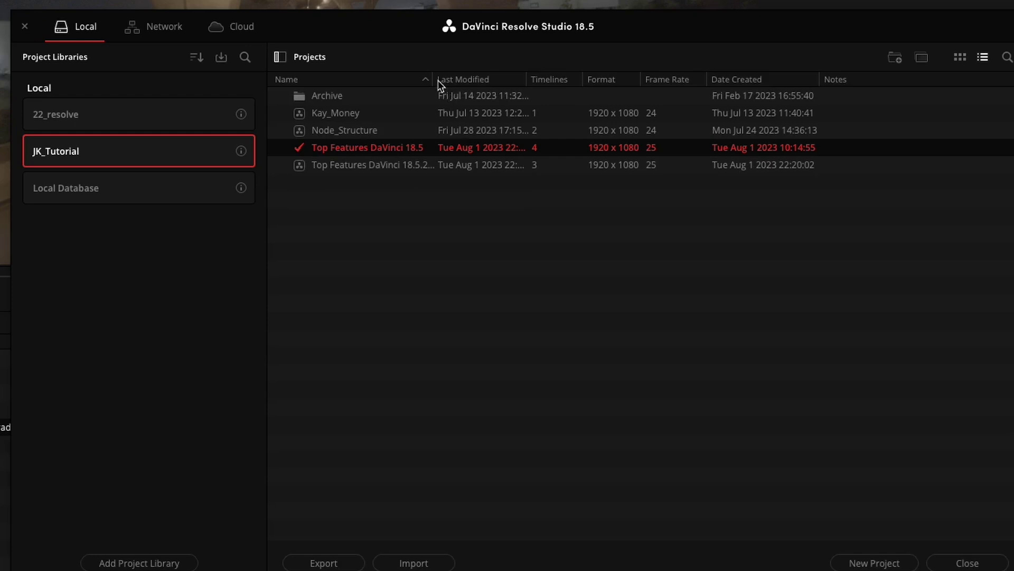
pyautogui.moveTo(433, 77); pyautogui.dragTo(628, 79)
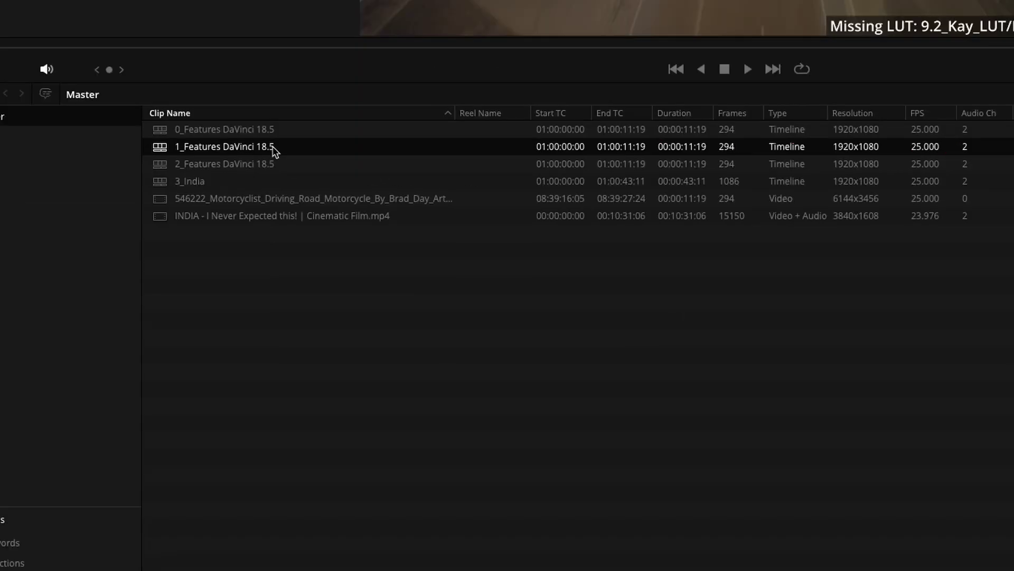
# - Restore the 01/08/2023 10:38:45 backup of the 1_Features DaVinci 18.5 timeline
pyautogui.rightClick(274, 148)
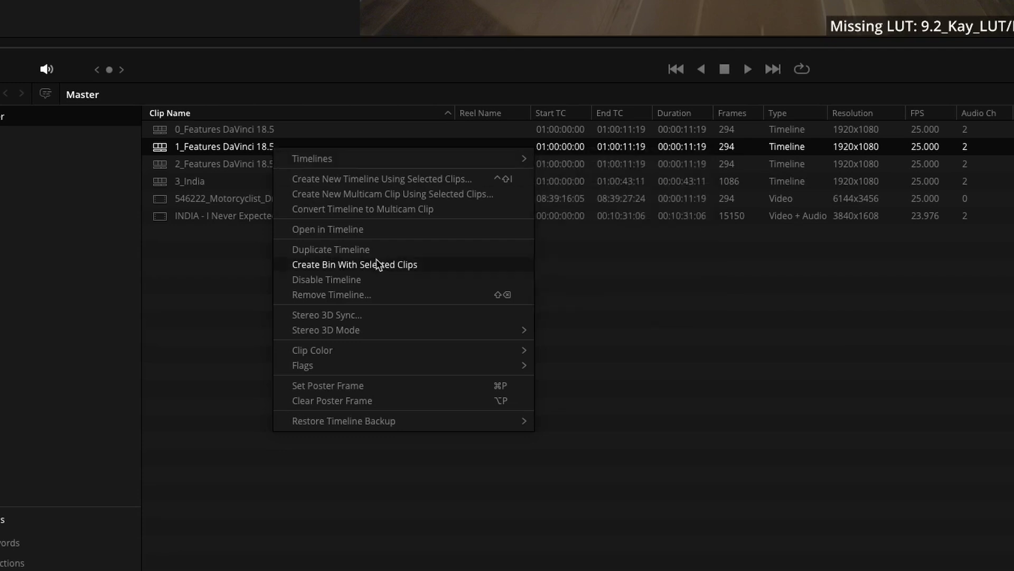
pyautogui.moveTo(446, 424)
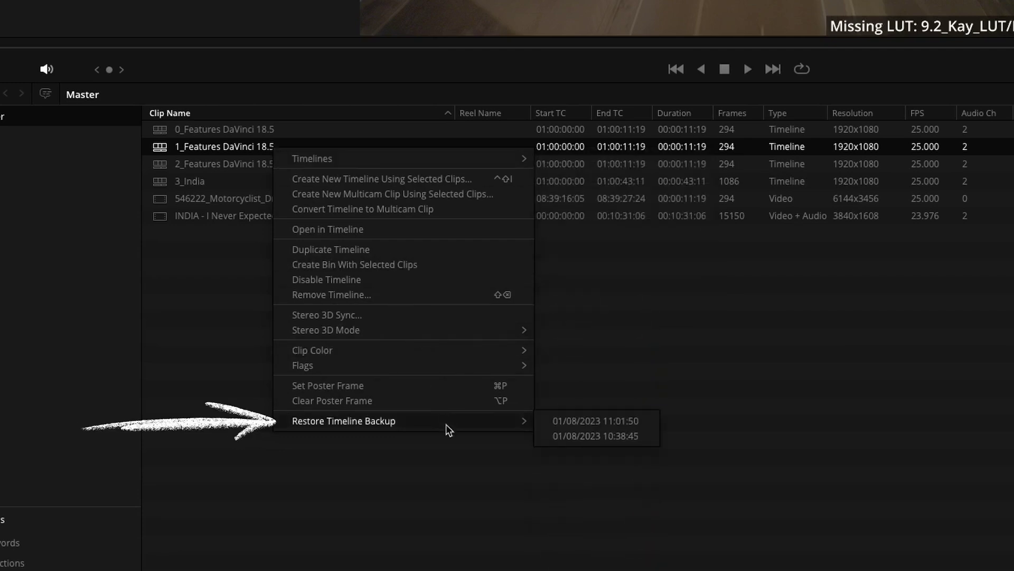
pyautogui.click(584, 436)
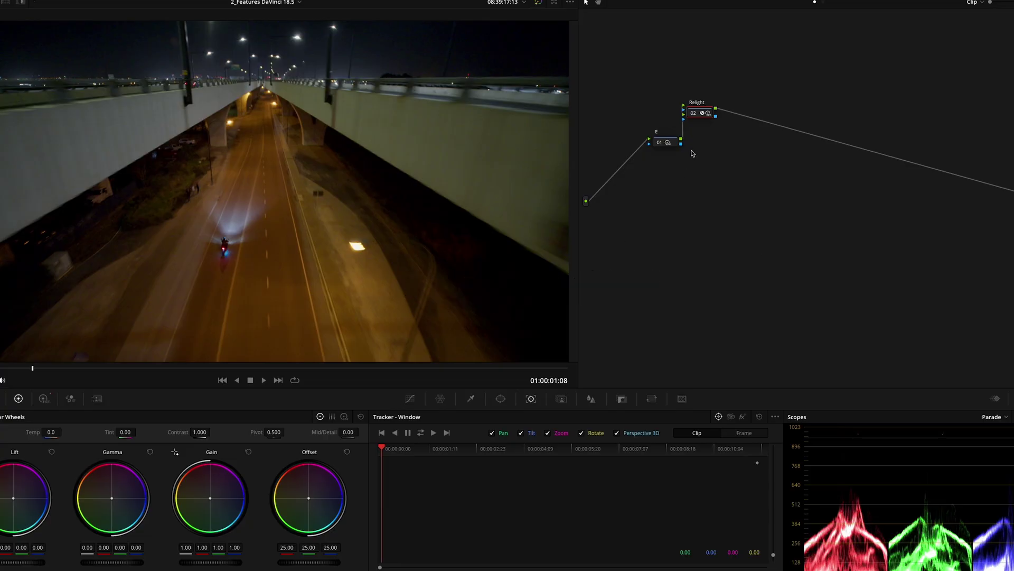
# - Arrange the E and Relight nodes side by side and select the Relight node
pyautogui.moveTo(698, 120); pyautogui.dragTo(732, 138)
pyautogui.moveTo(670, 143); pyautogui.dragTo(711, 140)
pyautogui.click(726, 142)
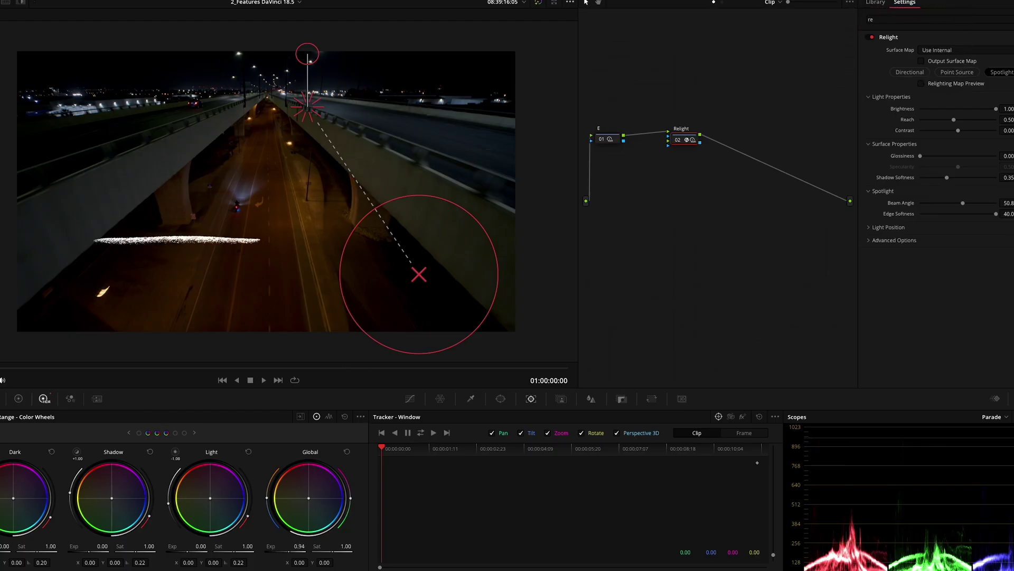
# - Raise the Global exposure to 4.63 and reposition the Relight spotlight's target across the lower part of the enlarged image
pyautogui.moveTo(267, 546); pyautogui.dragTo(267, 546)
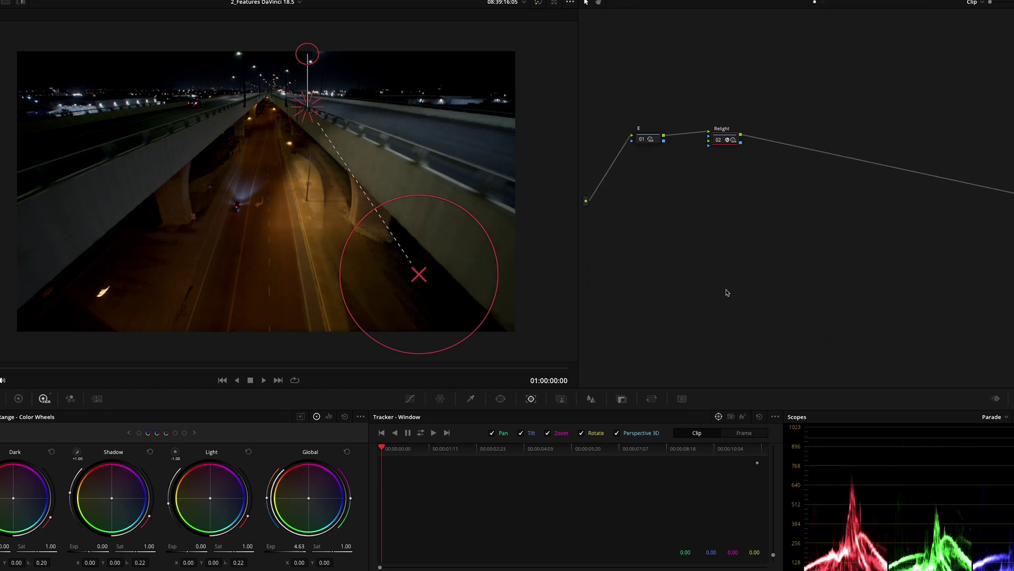
pyautogui.hotkey('shift', 'f')
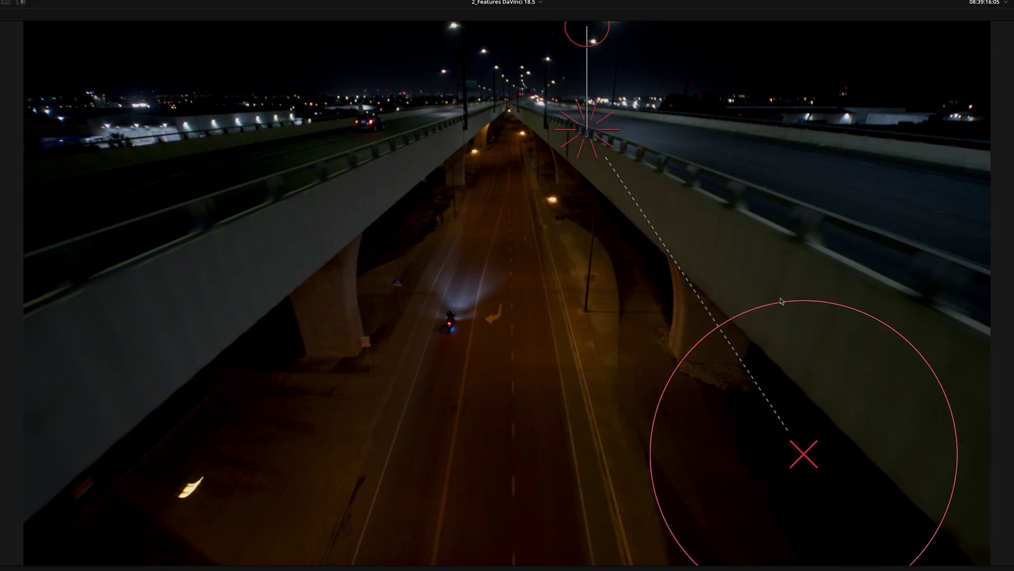
pyautogui.moveTo(789, 438); pyautogui.dragTo(568, 429)
pyautogui.moveTo(693, 429)
pyautogui.mouseDown()
pyautogui.moveTo(669, 435)
pyautogui.moveTo(691, 435)
pyautogui.mouseUp()
pyautogui.moveTo(553, 447); pyautogui.dragTo(709, 504)
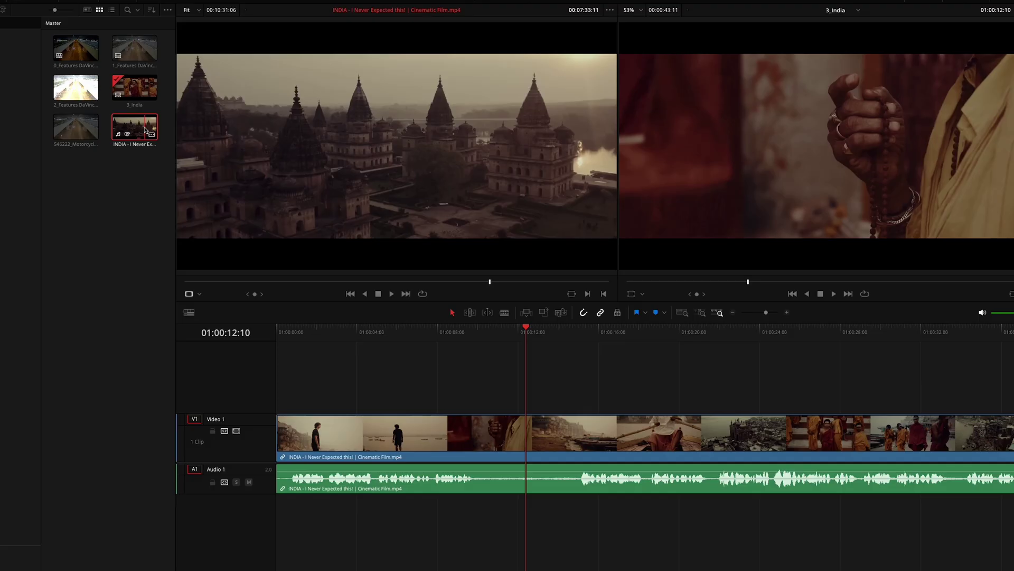
# - Create English subtitles from the 3_India timeline's audio with the Netflix preset, 60 characters per line, double lines and a 2-frame gap
pyautogui.click(135, 87)
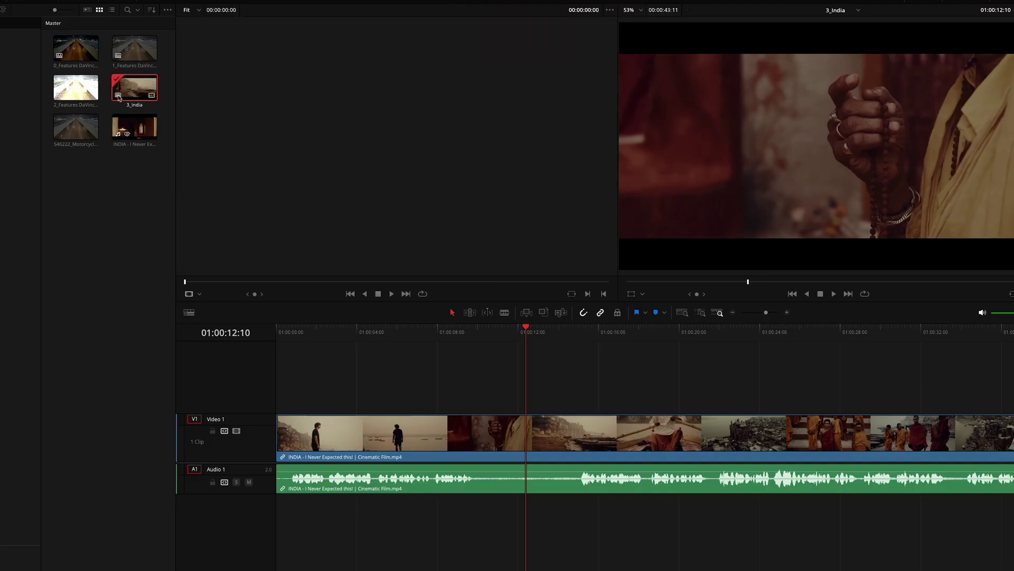
pyautogui.click(85, 1)
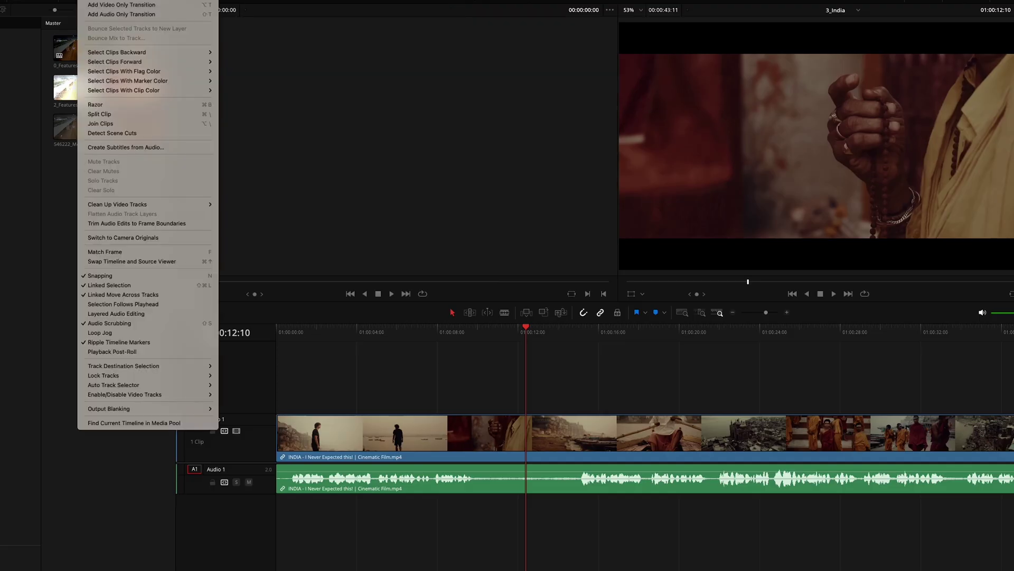
pyautogui.click(135, 148)
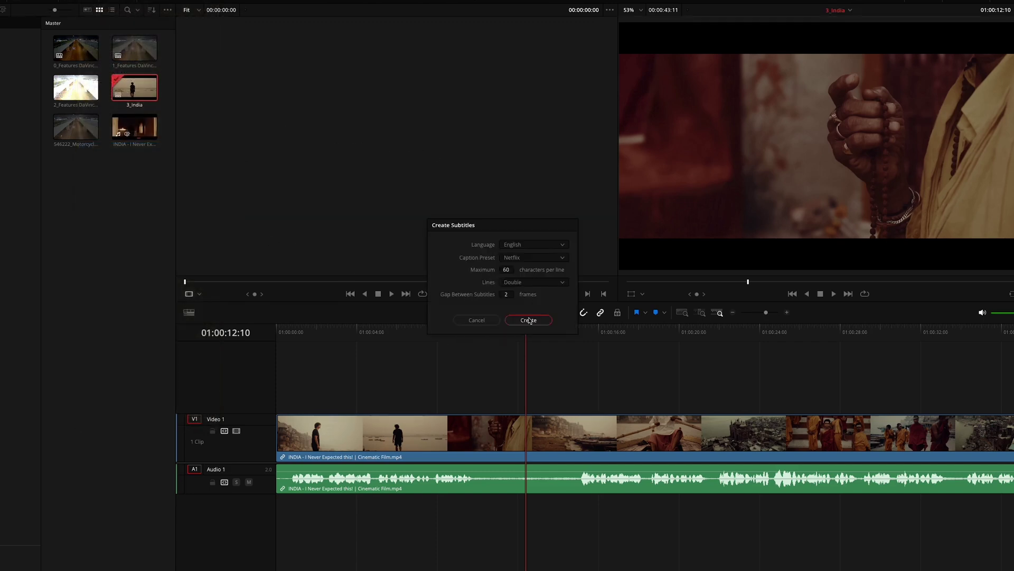
pyautogui.click(529, 319)
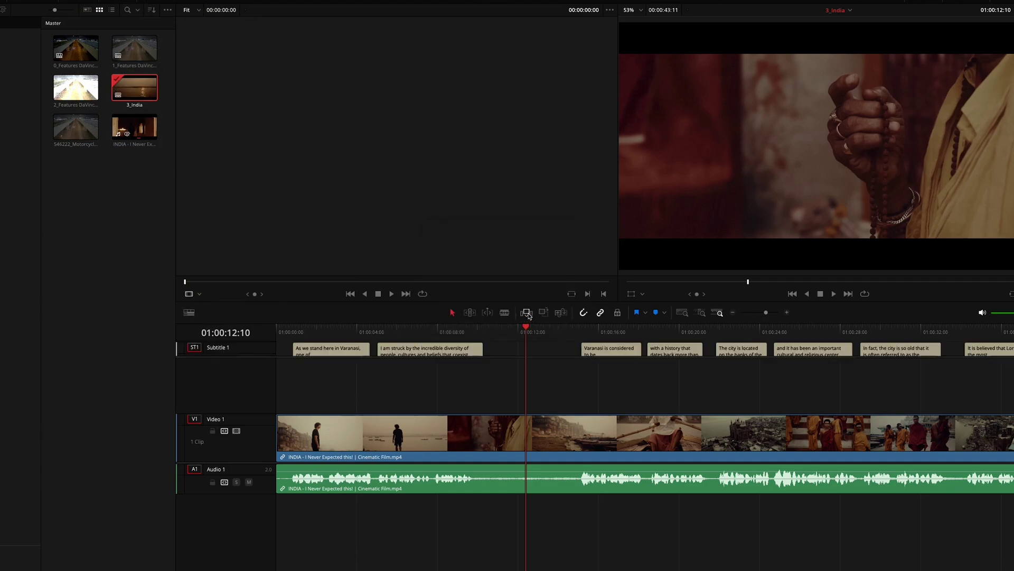
# - Increase the subtitle track's height and move the playhead onto the first caption
pyautogui.moveTo(242, 355); pyautogui.dragTo(243, 393)
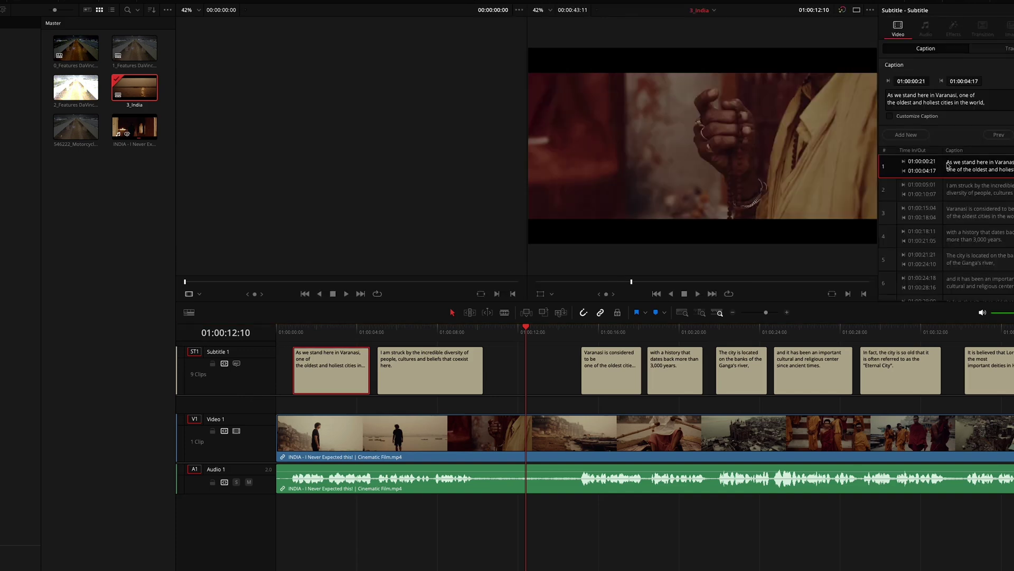
pyautogui.click(588, 283)
pyautogui.click(547, 282)
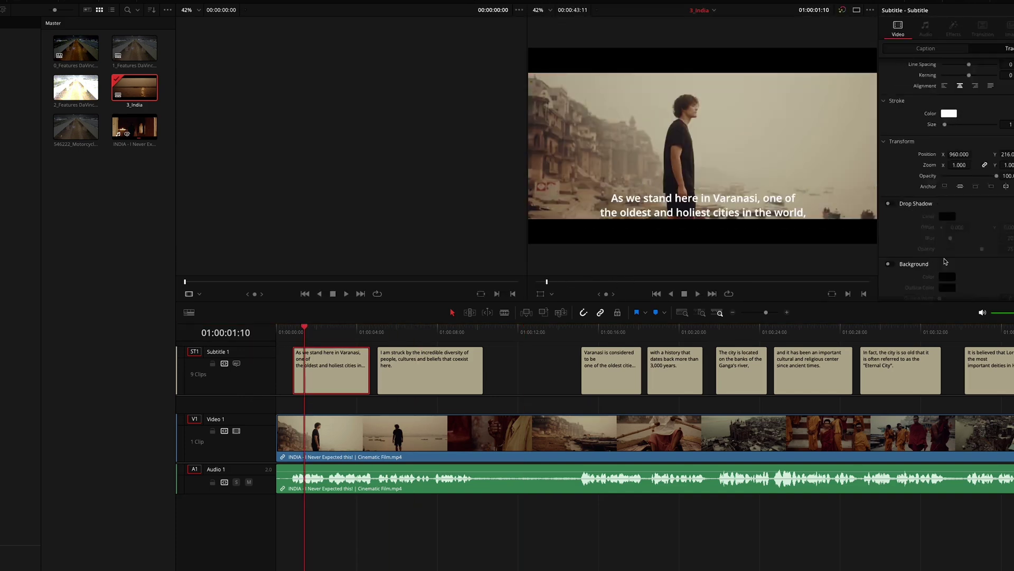
# - Turn on the background for the subtitles and play the timeline through the second caption
pyautogui.click(430, 372)
pyautogui.press('space')
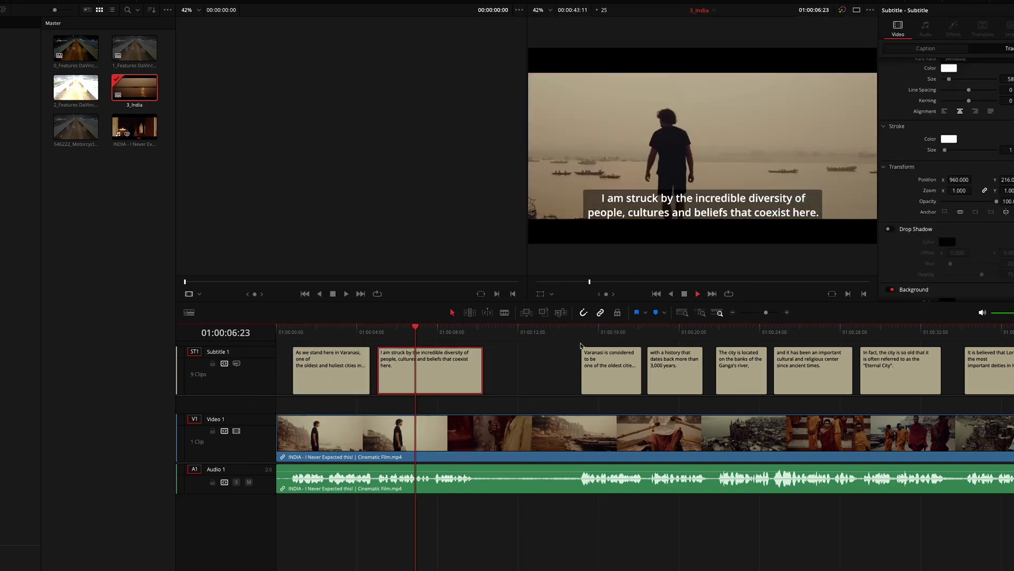
pyautogui.press('space')
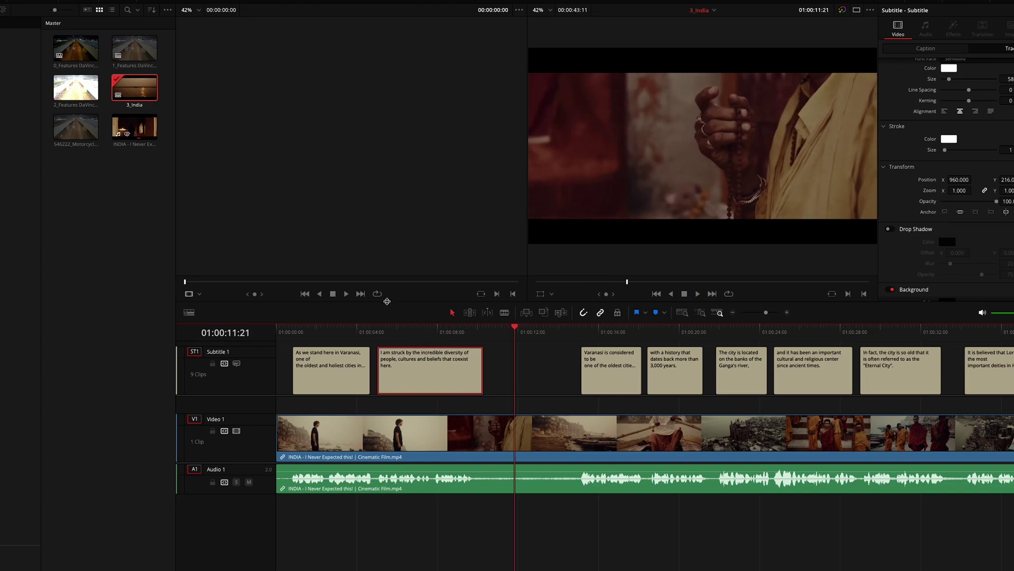
# - On the Media page, examine the timelines 0_Features, 1_Features and 2_Features DaVinci 18.5 in turn
pyautogui.hotkey('shift', '2')
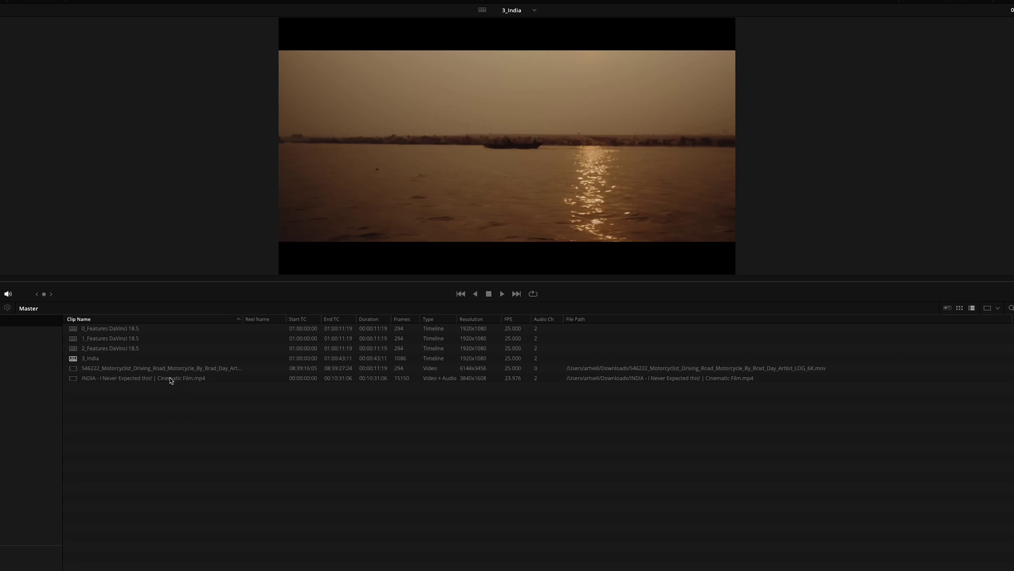
pyautogui.click(139, 329)
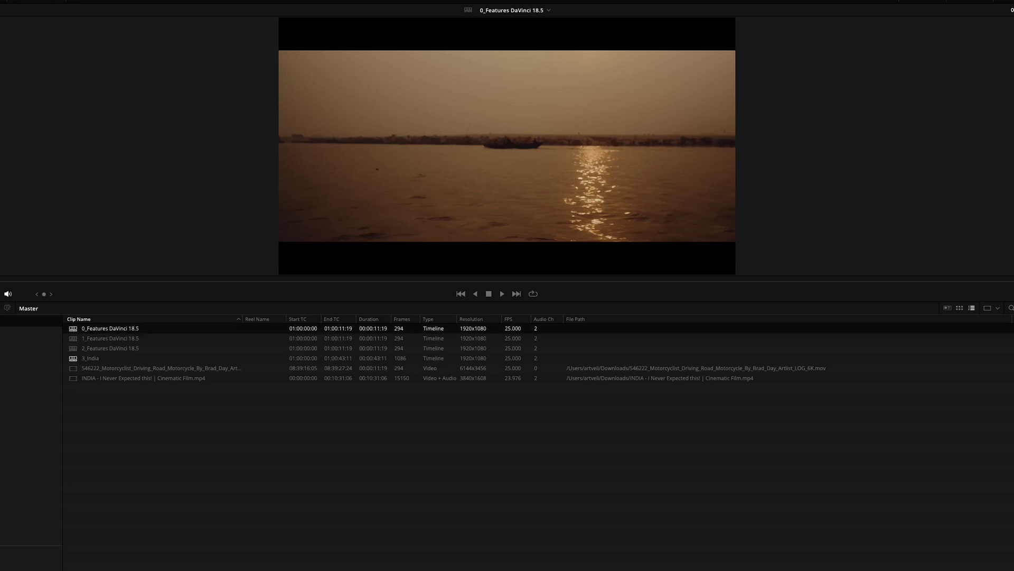
pyautogui.click(136, 338)
pyautogui.click(136, 348)
pyautogui.click(134, 350)
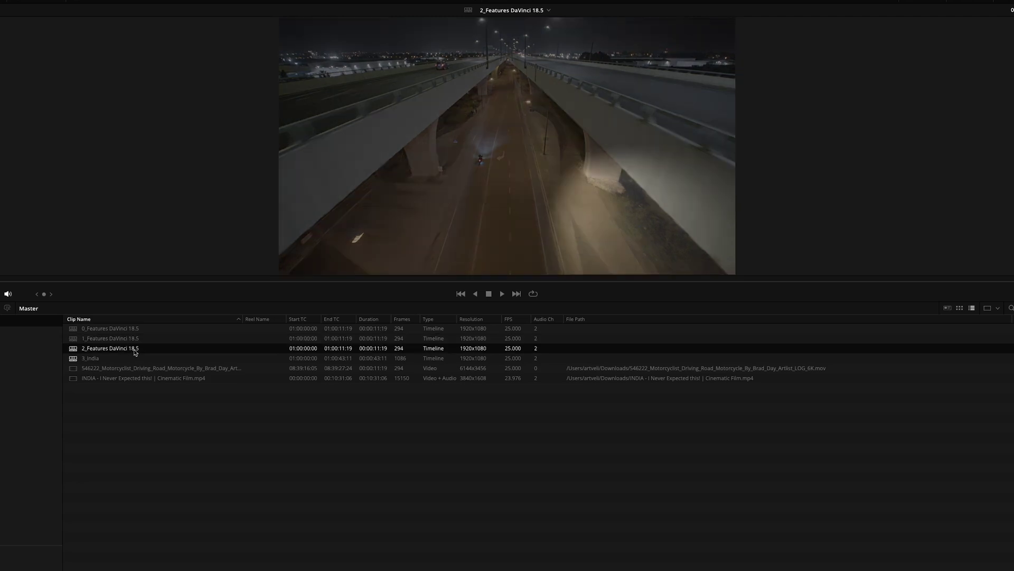
# - Override the project settings for the 0_Features DaVinci 18.5 timeline and set its color science to DaVinci YRGB Color Managed
pyautogui.click(137, 329)
pyautogui.rightClick(138, 330)
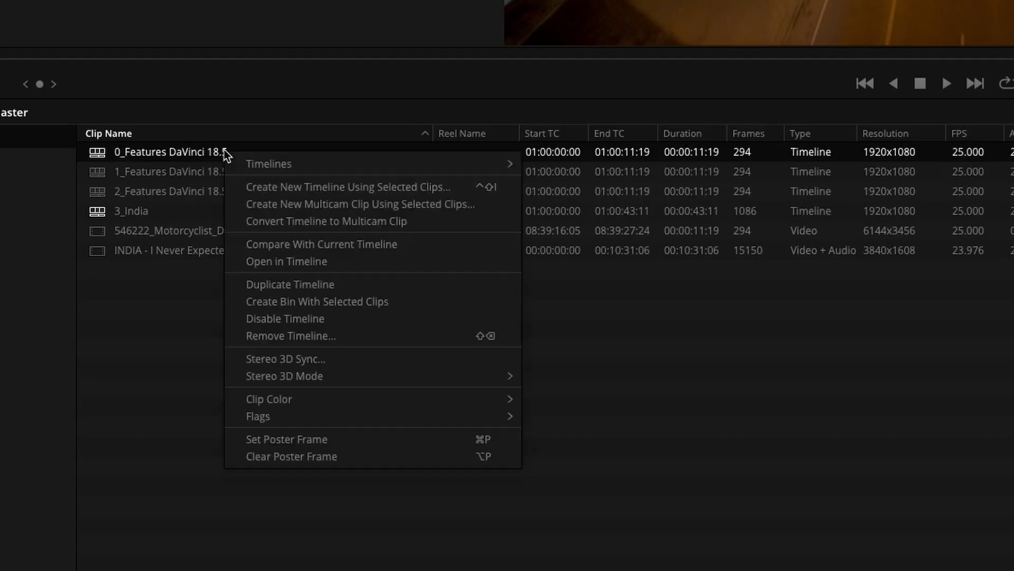
pyautogui.moveTo(268, 163)
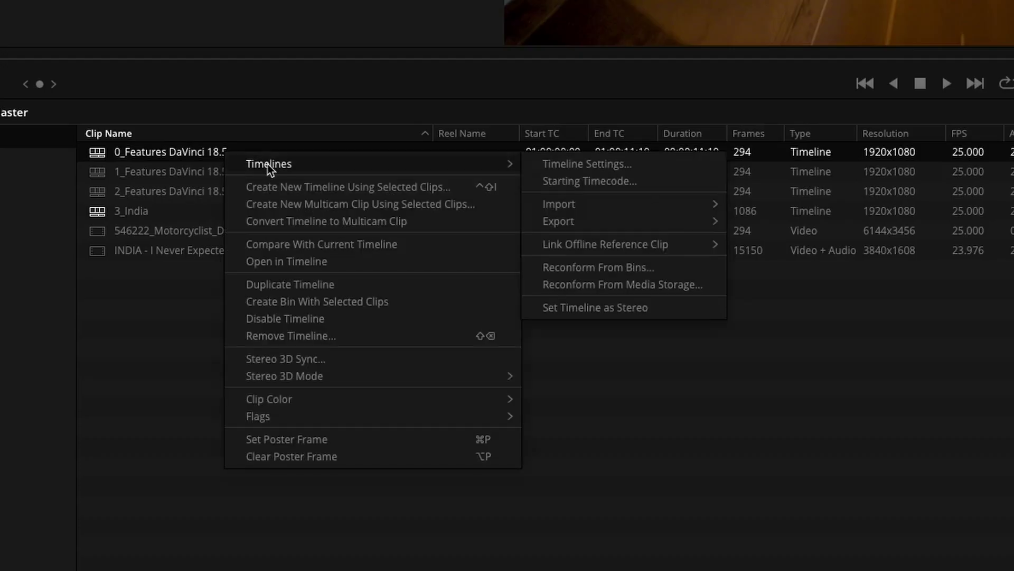
pyautogui.click(569, 167)
pyautogui.click(629, 162)
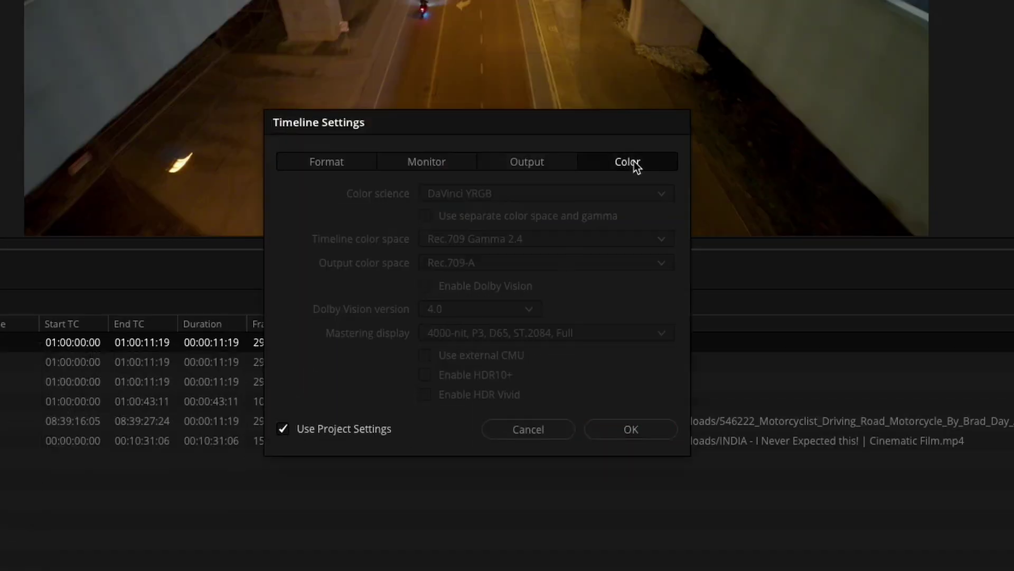
pyautogui.click(329, 430)
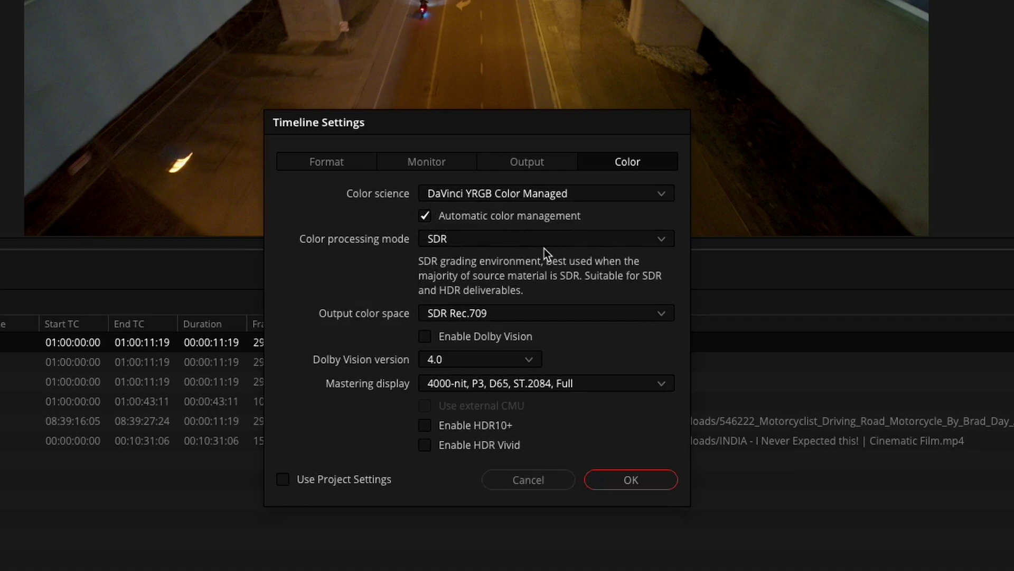
pyautogui.click(490, 214)
pyautogui.click(507, 239)
pyautogui.click(512, 335)
pyautogui.click(504, 335)
pyautogui.click(523, 526)
pyautogui.click(642, 501)
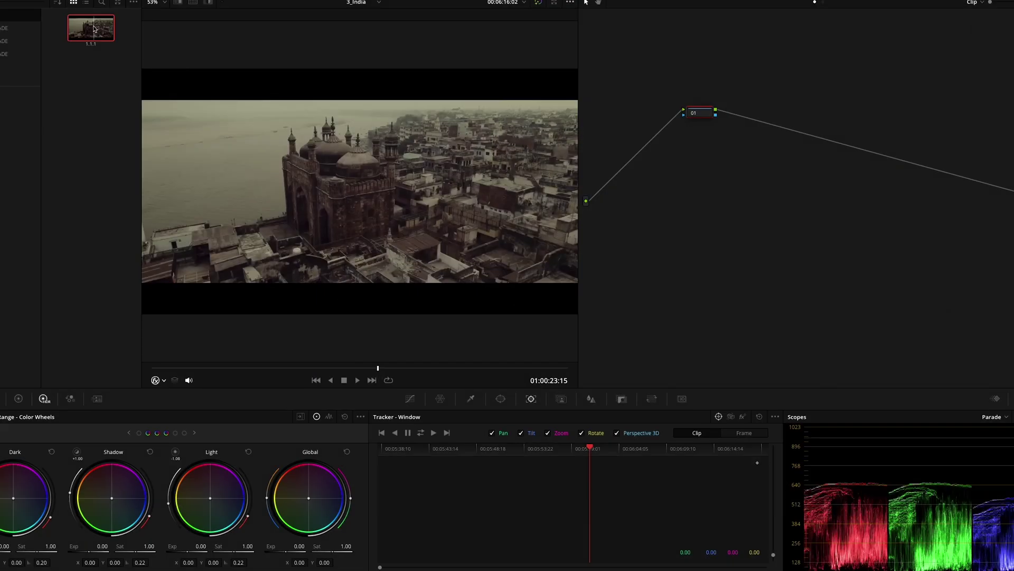
# - Examine the export command for still 1.1.1 in the gallery and the option to export the current frame as a still
pyautogui.rightClick(93, 26)
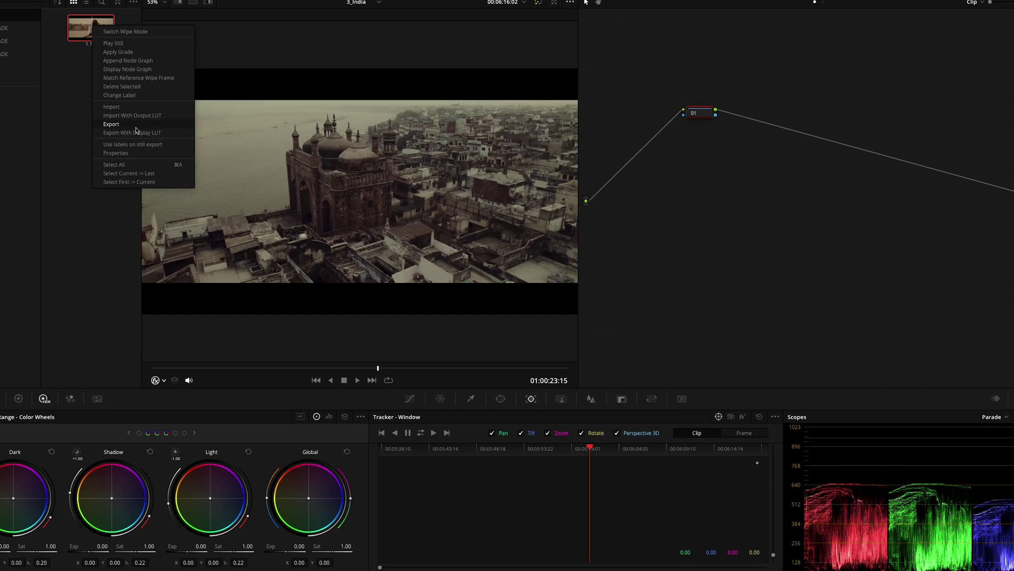
pyautogui.click(112, 124)
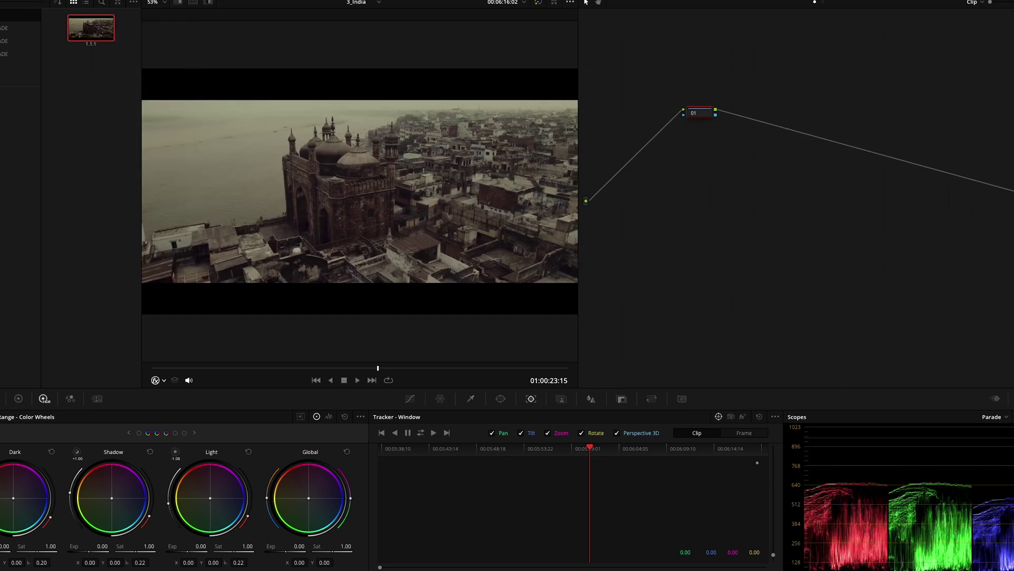
pyautogui.click(31, 0)
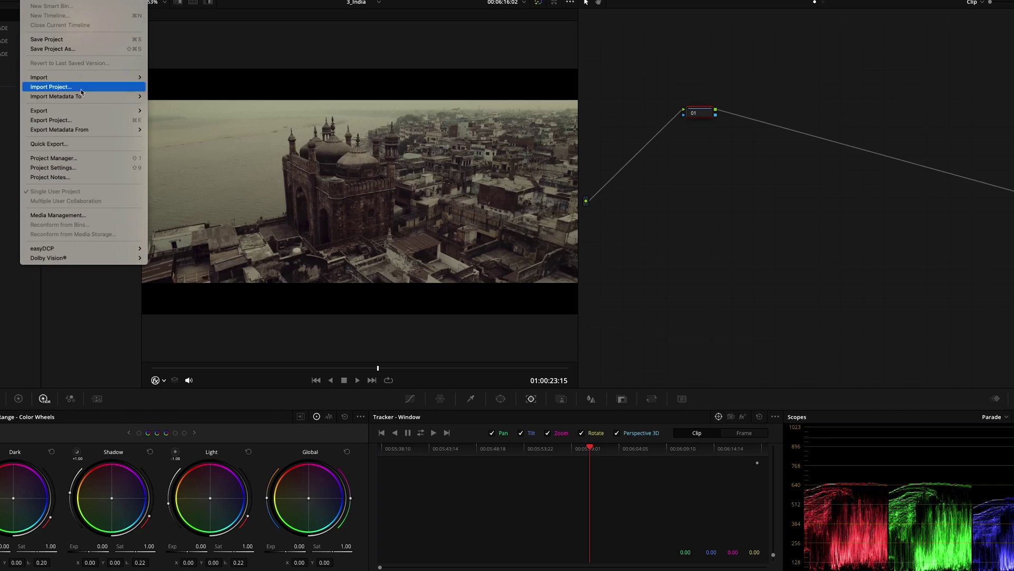
pyautogui.moveTo(87, 116)
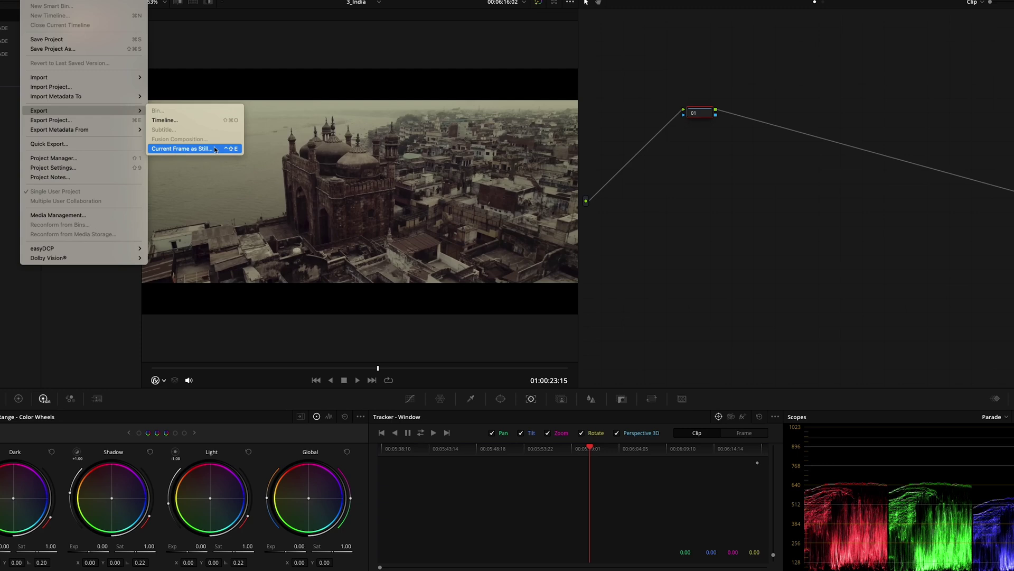
pyautogui.click(1, 153)
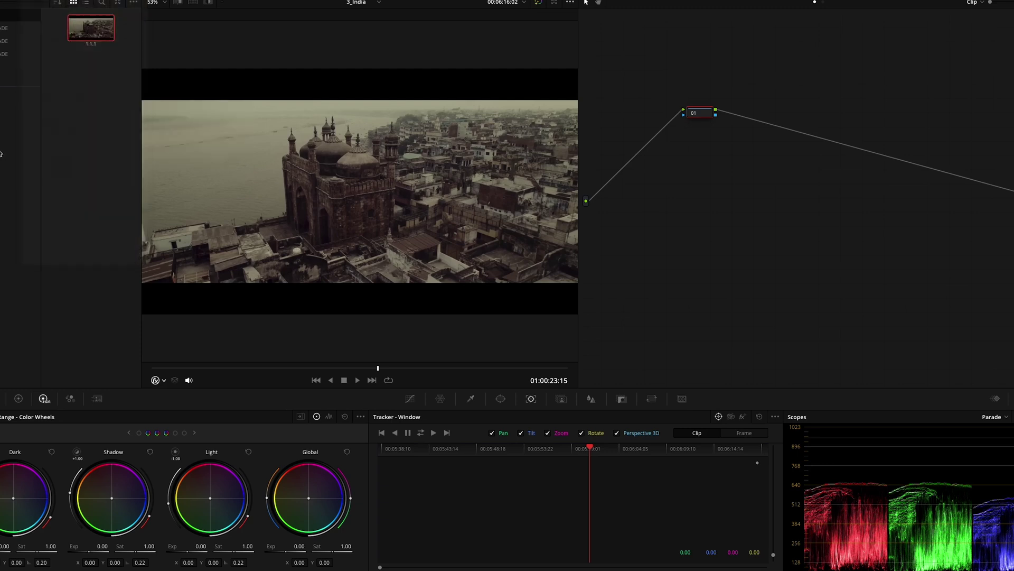
# - Open Keyboard Customization and locate the Current Frame as Still command among the File export commands
pyautogui.click(8, 0)
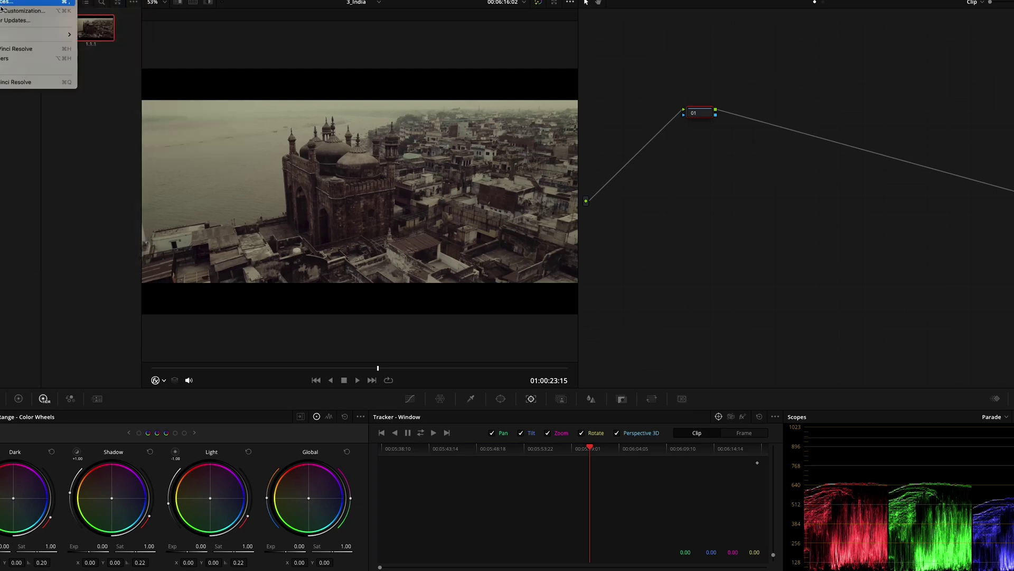
pyautogui.click(2, 13)
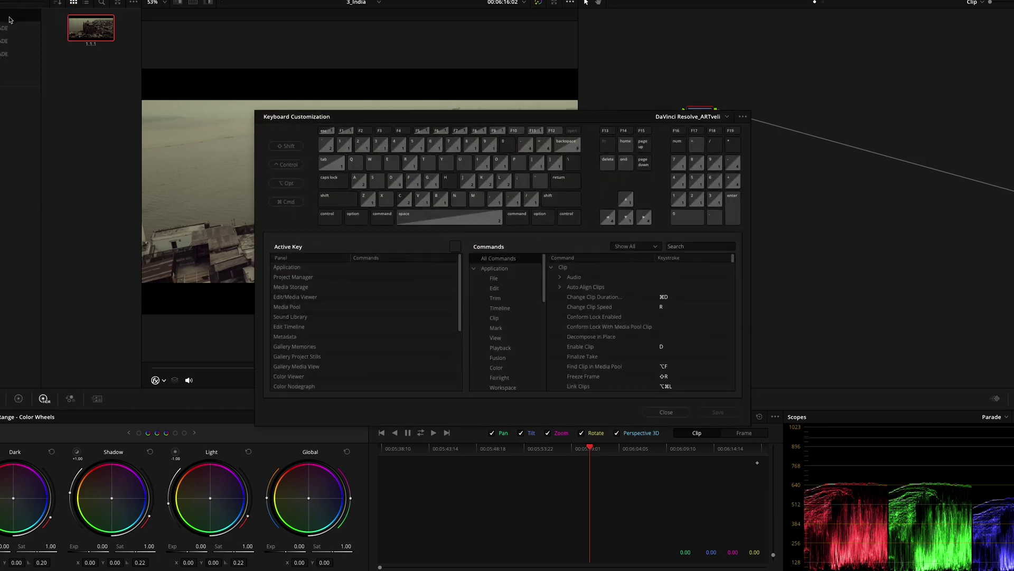
pyautogui.moveTo(461, 126); pyautogui.dragTo(436, 118)
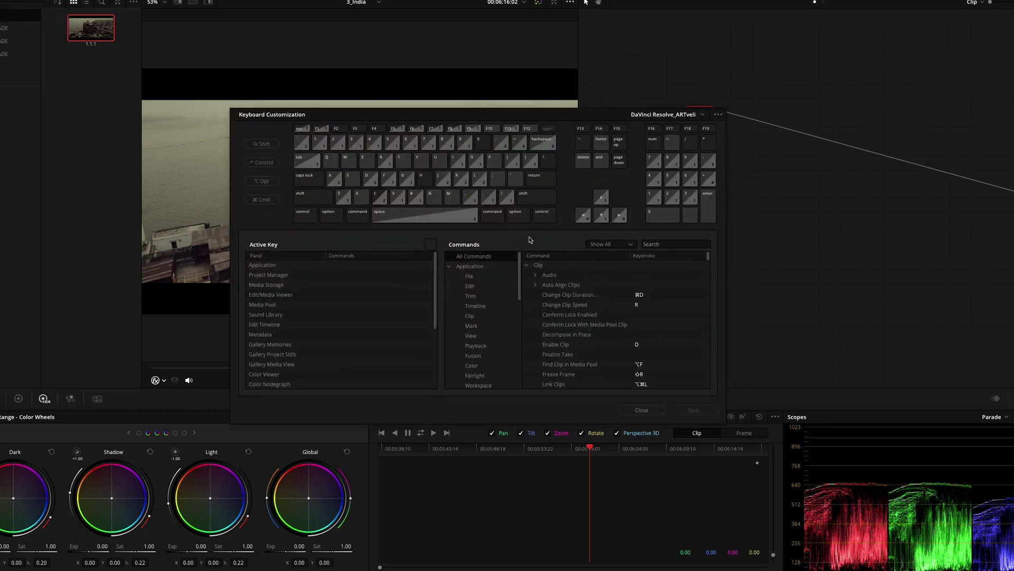
pyautogui.click(470, 277)
pyautogui.click(544, 297)
pyautogui.click(529, 296)
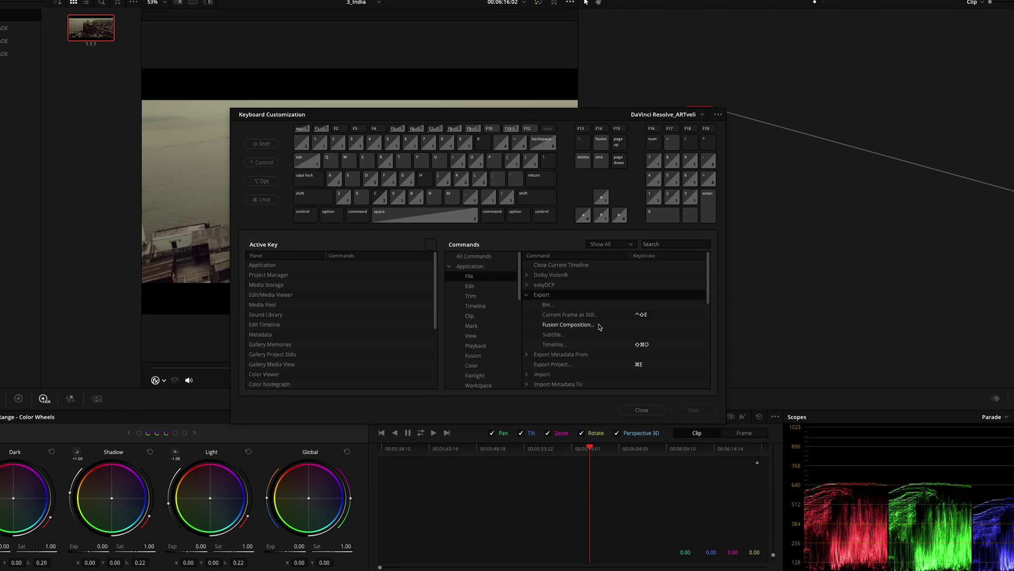
pyautogui.click(567, 317)
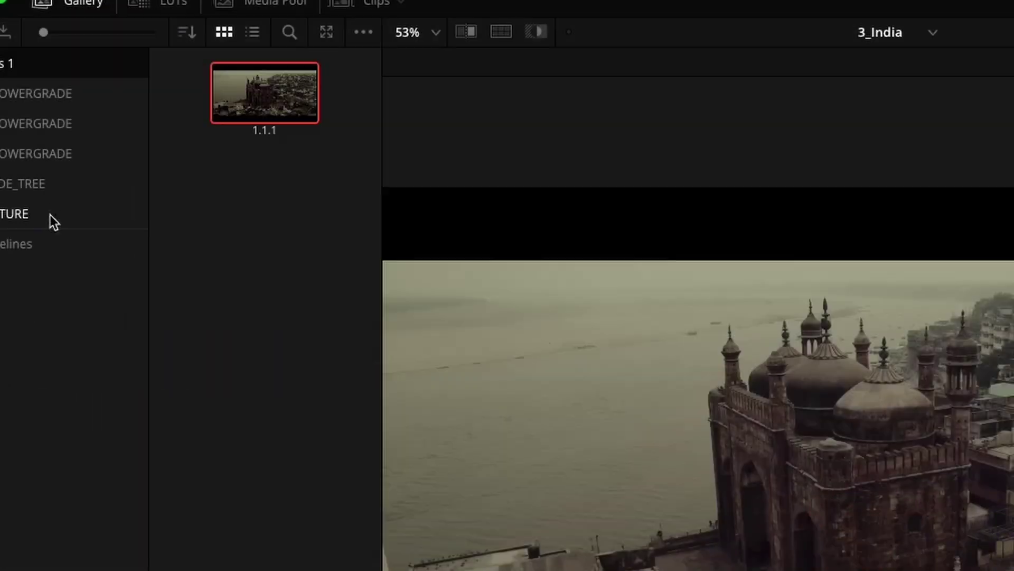
# - Sort the gallery albums in descending order
pyautogui.rightClick(42, 404)
pyautogui.moveTo(138, 473)
pyautogui.click(280, 540)
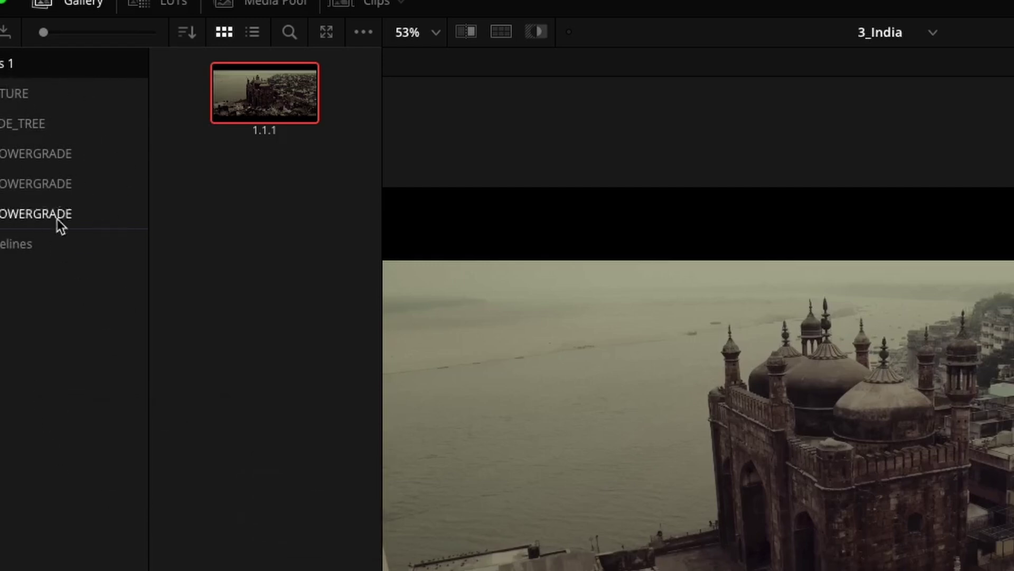
# - Sort the gallery albums by date created, switch the sorting back to name, and review the sort options
pyautogui.rightClick(16, 349)
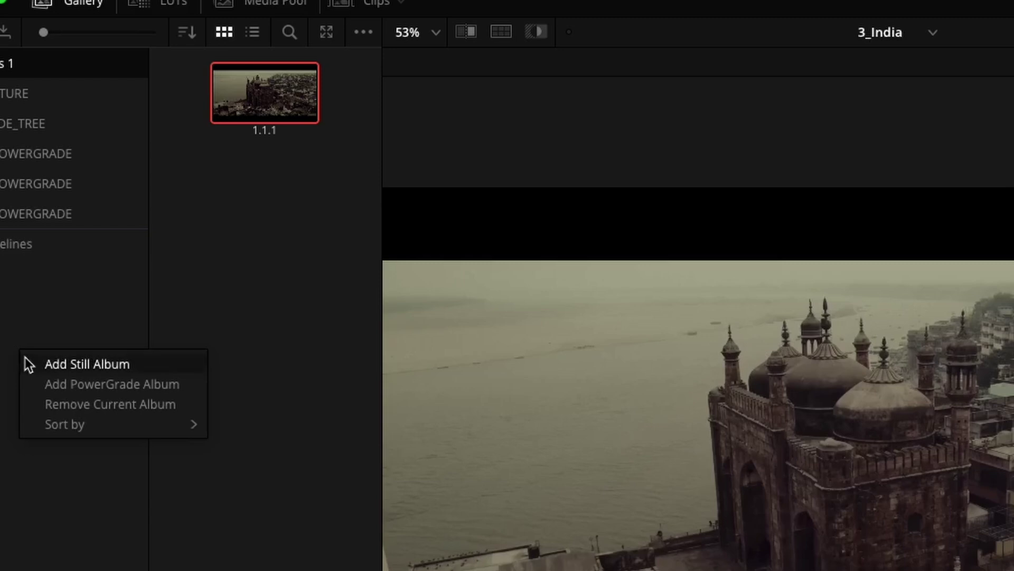
pyautogui.moveTo(68, 426)
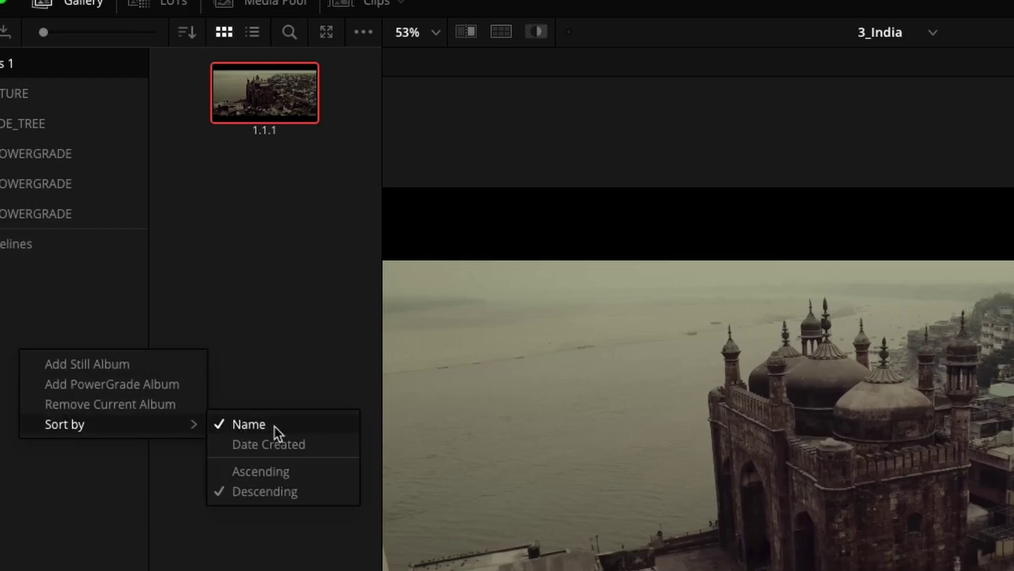
pyautogui.click(306, 446)
pyautogui.rightClick(7, 386)
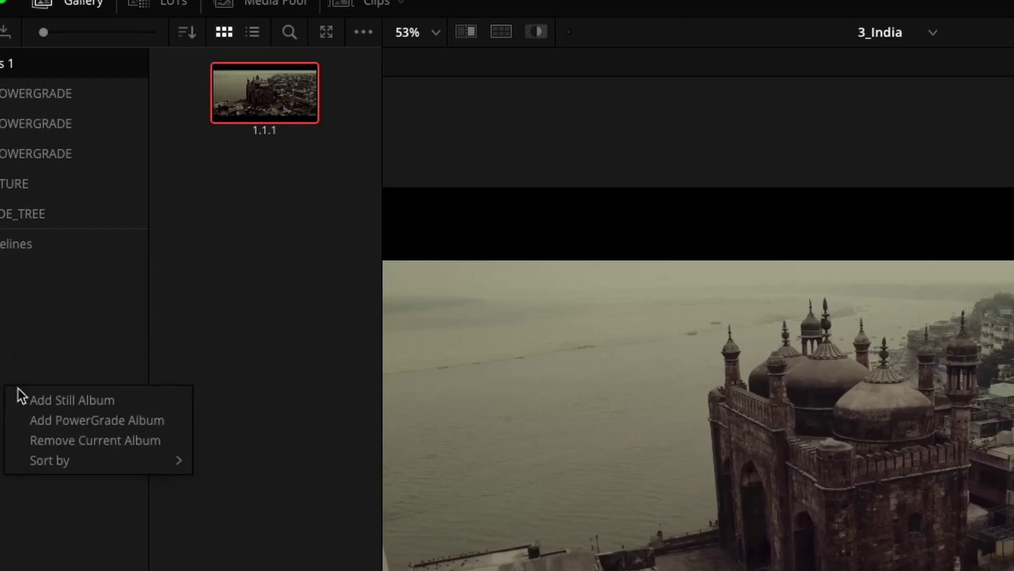
pyautogui.click(232, 460)
pyautogui.rightClick(28, 414)
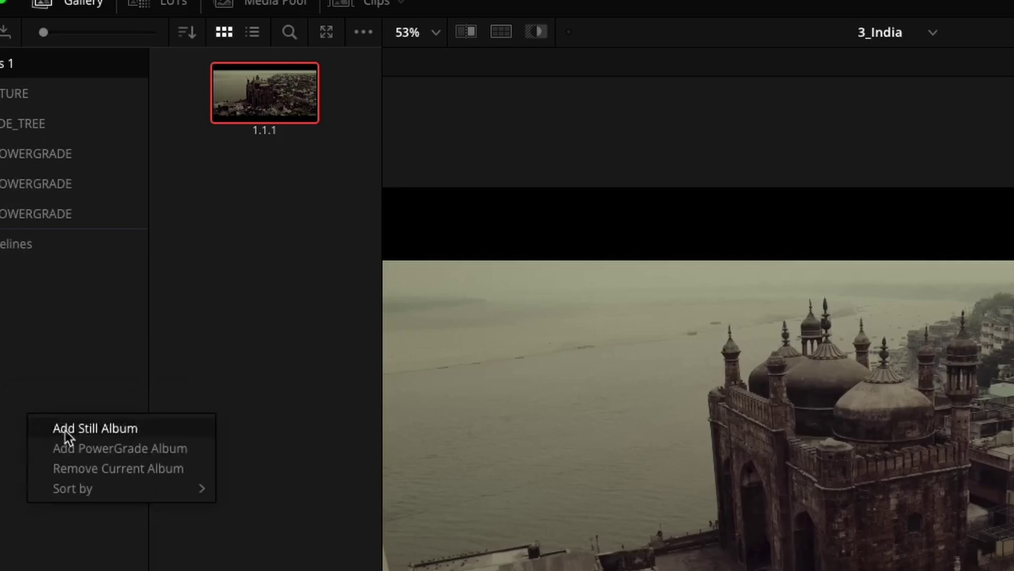
pyautogui.moveTo(113, 486)
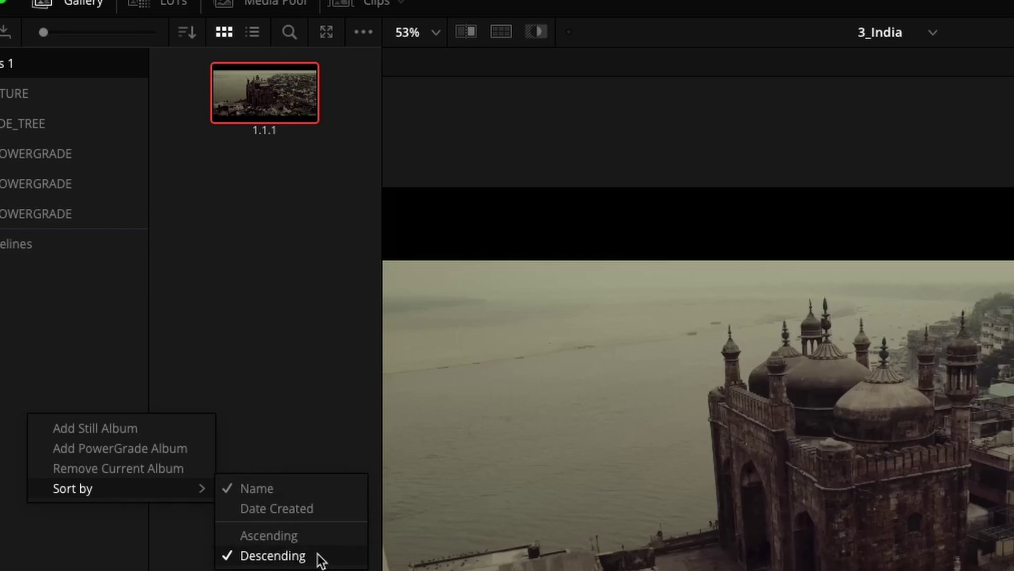
pyautogui.click(11, 407)
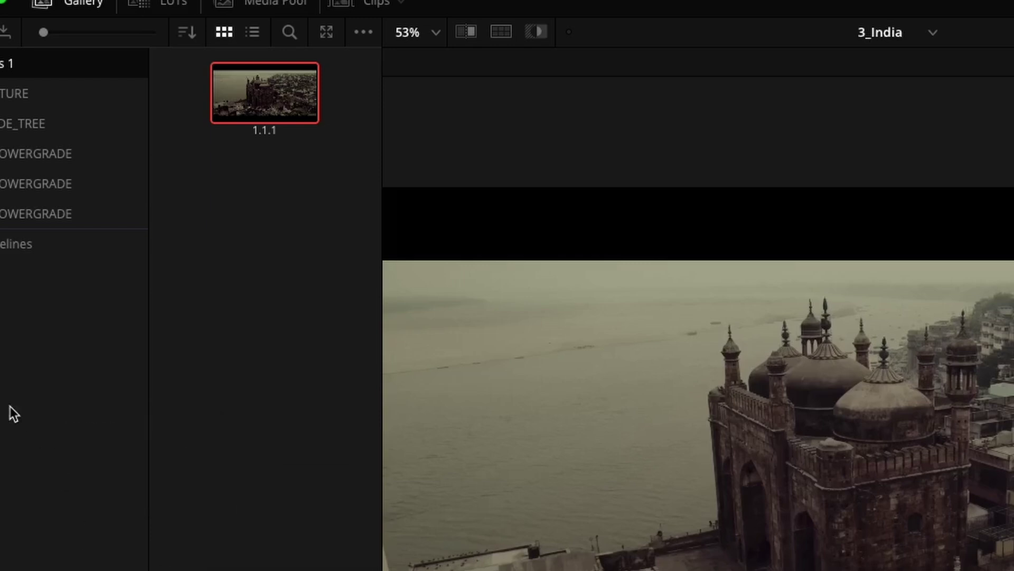
# - Add a PowerGrade album to the gallery and name it POWERGRADE
pyautogui.rightClick(11, 407)
pyautogui.click(63, 436)
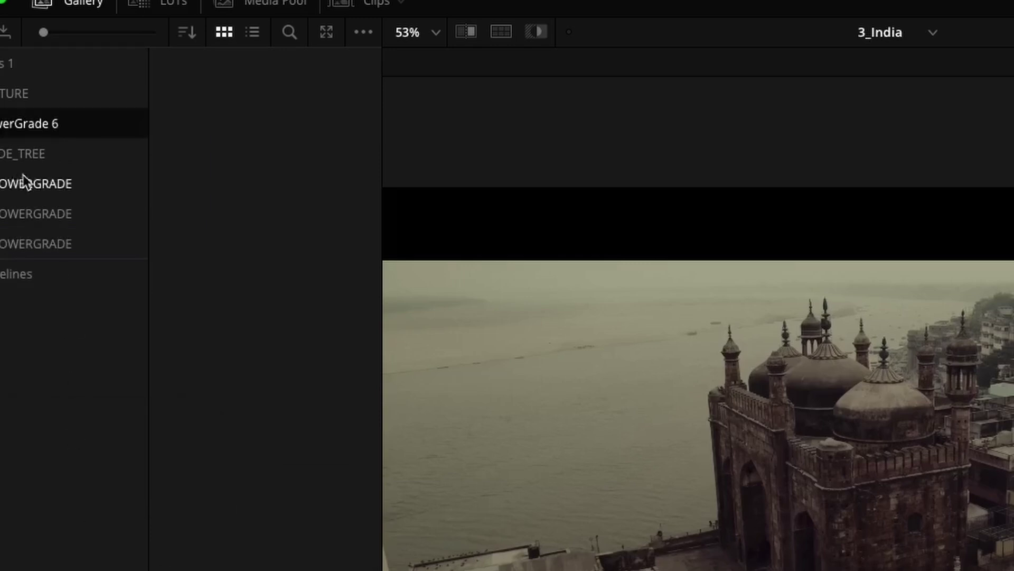
pyautogui.doubleClick(1, 126)
pyautogui.press('BackSpace')
pyautogui.press('BackSpace')
pyautogui.press('BackSpace')
pyautogui.press('BackSpace')
pyautogui.press('BackSpace')
pyautogui.press('BackSpace')
pyautogui.press('BackSpace')
pyautogui.press('BackSpace')
pyautogui.press('BackSpace')
pyautogui.press('BackSpace')
pyautogui.press('BackSpace')
pyautogui.press('BackSpace')
pyautogui.write('POWERGRADE')
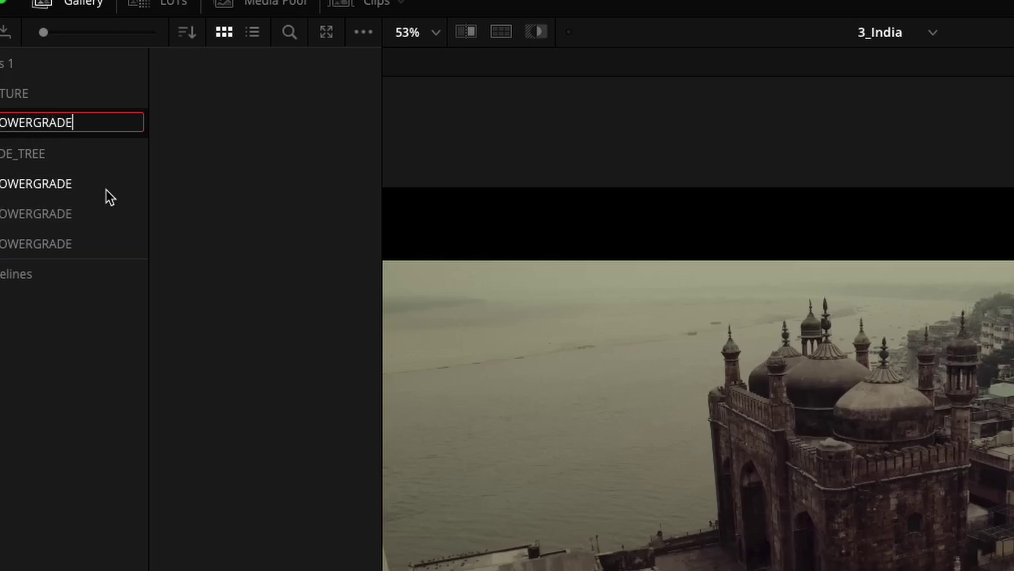
pyautogui.press('Return')
# - Sort the gallery albums in ascending order
pyautogui.rightClick(38, 395)
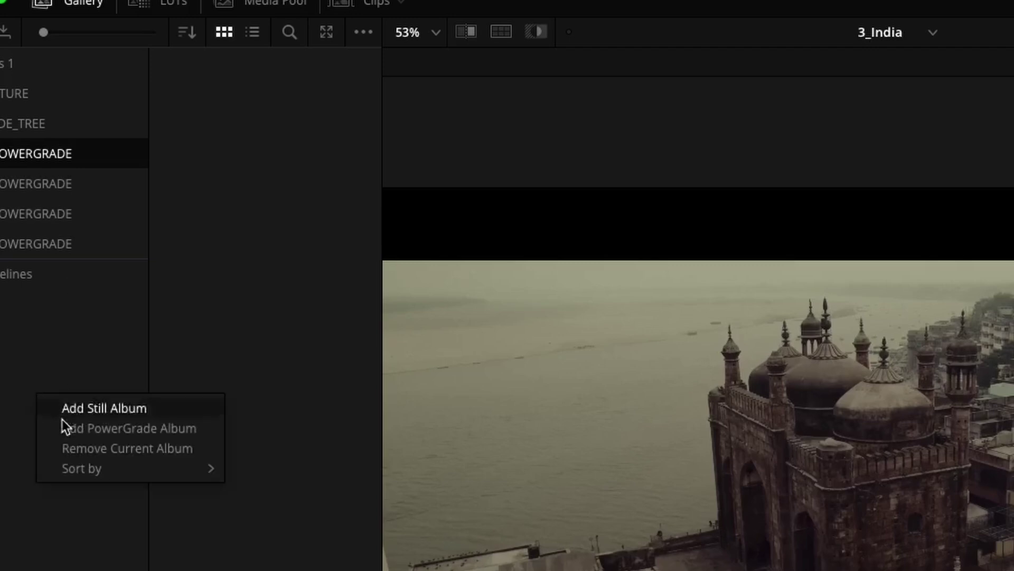
pyautogui.moveTo(112, 467)
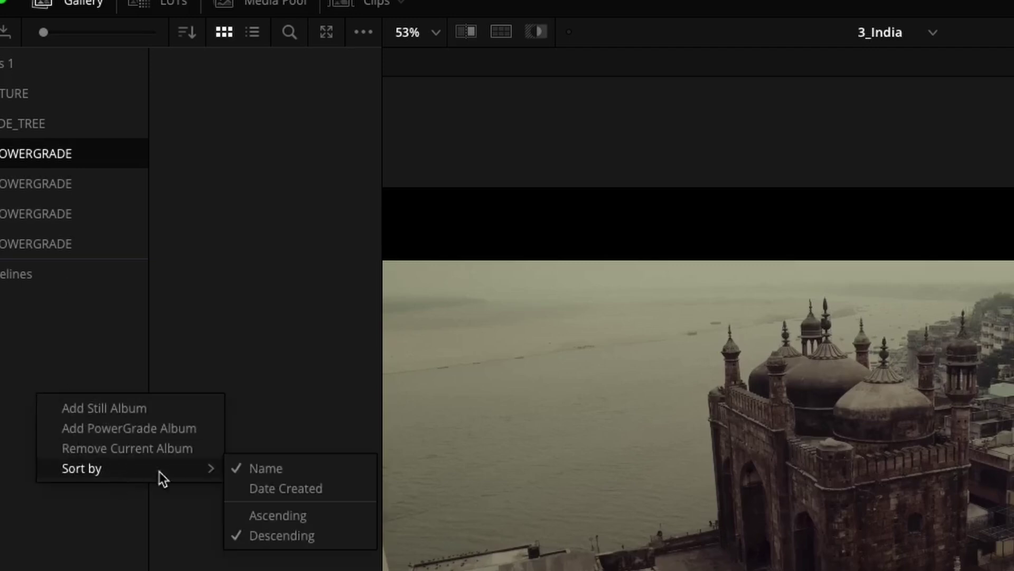
pyautogui.click(286, 514)
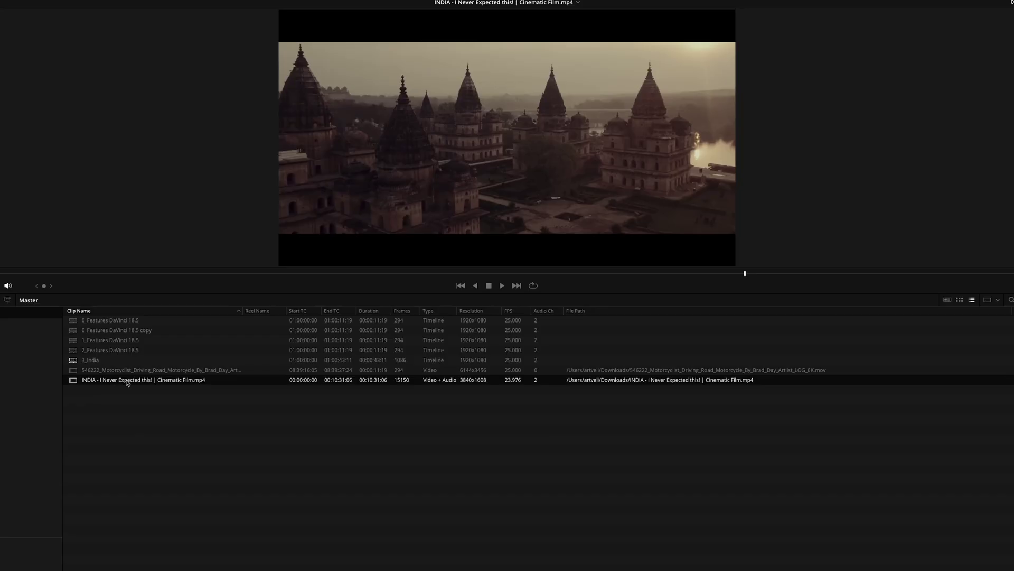
# - Transcribe the audio of "INDIA - I Never Expected this! | Cinematic Film.mp4" and view the transcript's export dialog without saving
pyautogui.rightClick(126, 382)
pyautogui.moveTo(205, 323)
pyautogui.click(328, 320)
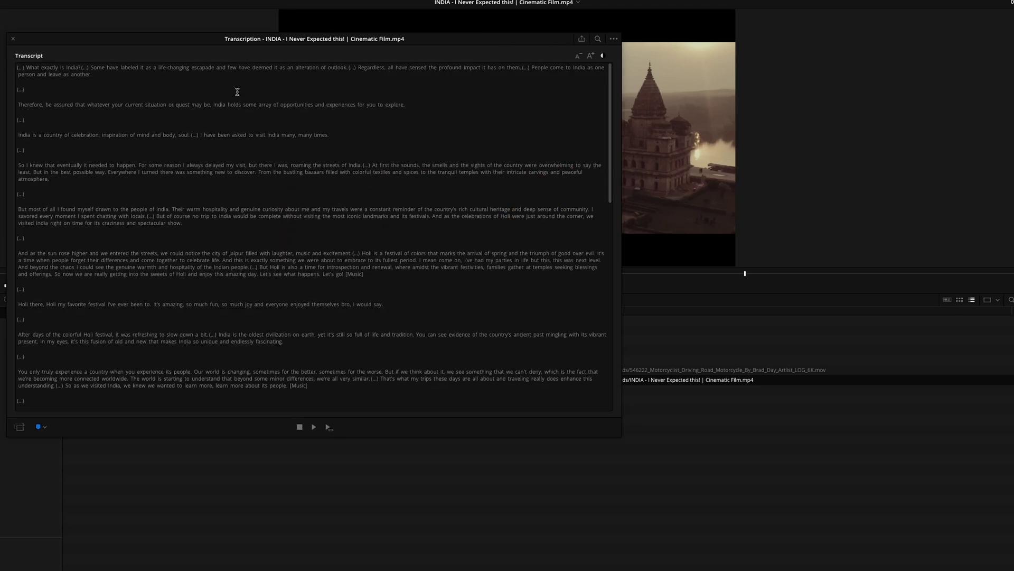
pyautogui.click(581, 40)
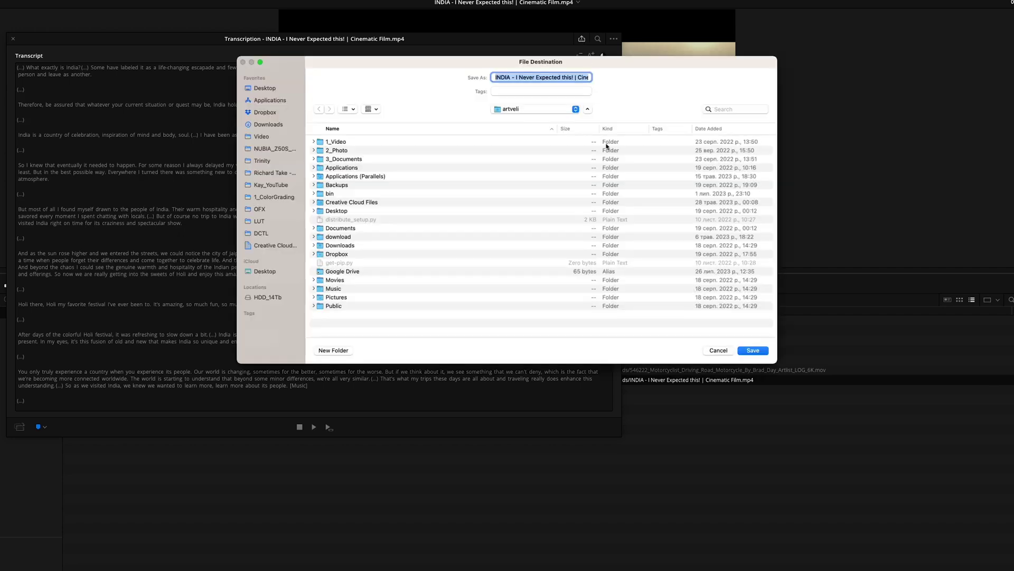
pyautogui.click(717, 351)
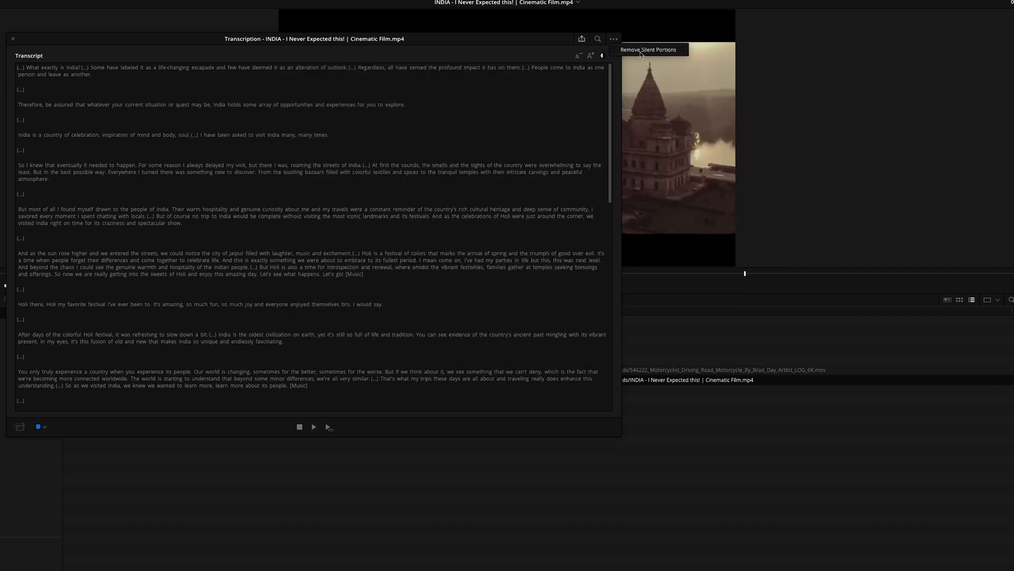
# - Remove the silent portions from the transcript and play the clip from the word "city" in the Jaipur sentence
pyautogui.click(641, 50)
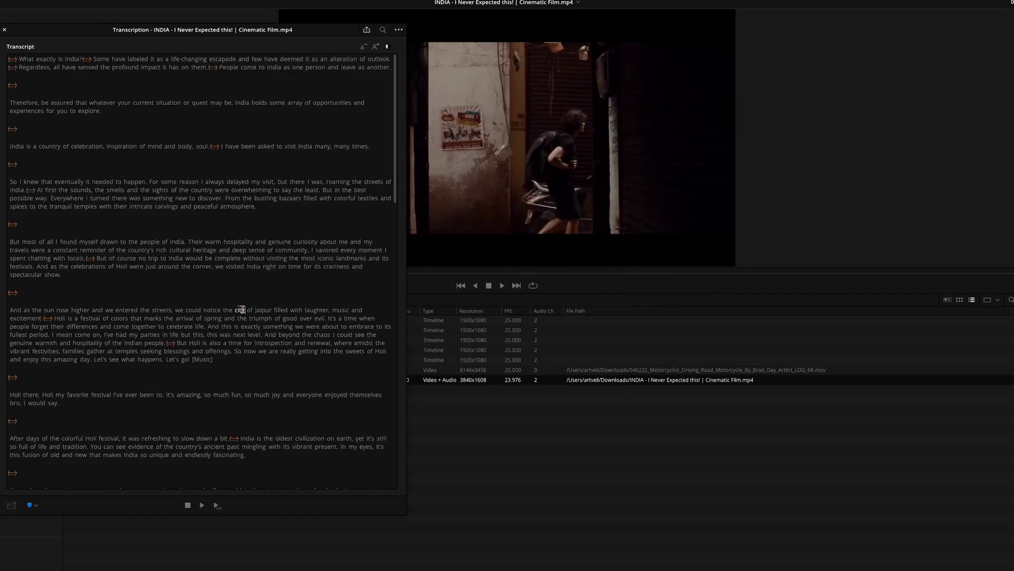
pyautogui.click(240, 309)
pyautogui.press('space')
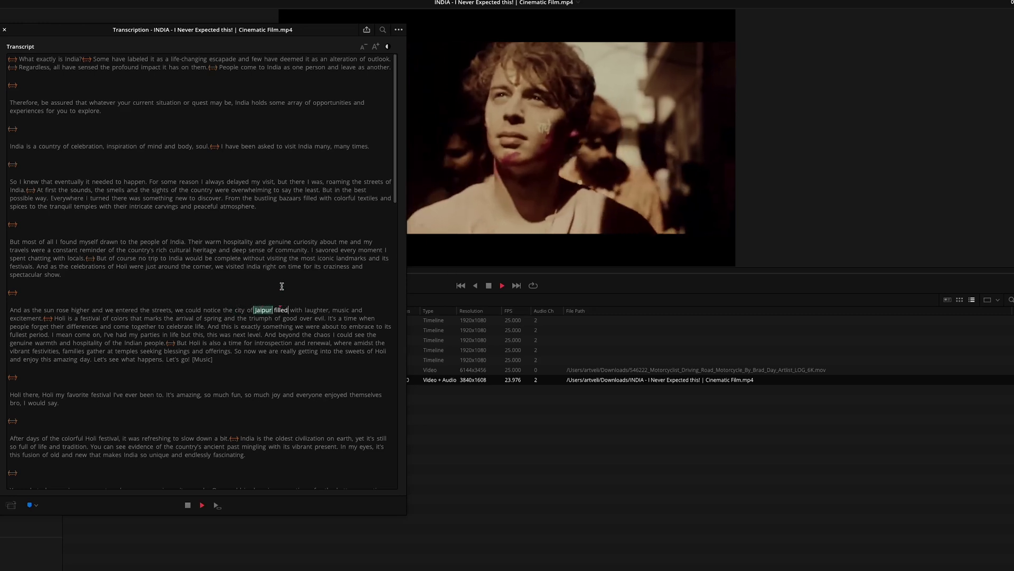